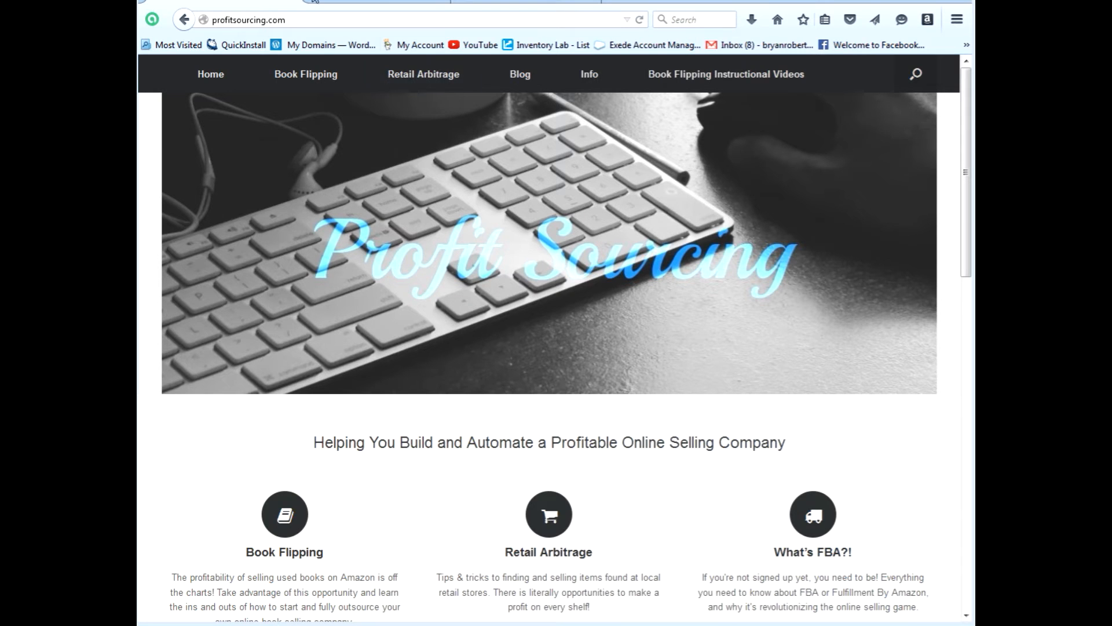
Bring the Amazon Seller Central tab to the front.
left_click(350, 0)
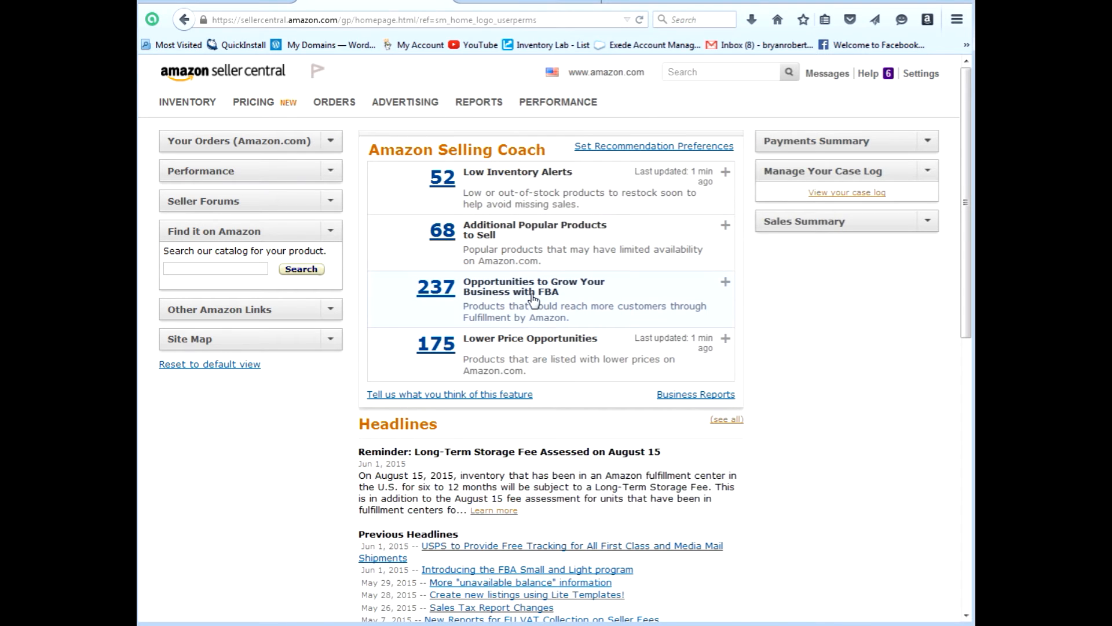
Go to the User Permissions page from the Settings menu.
mouse_move(923, 88)
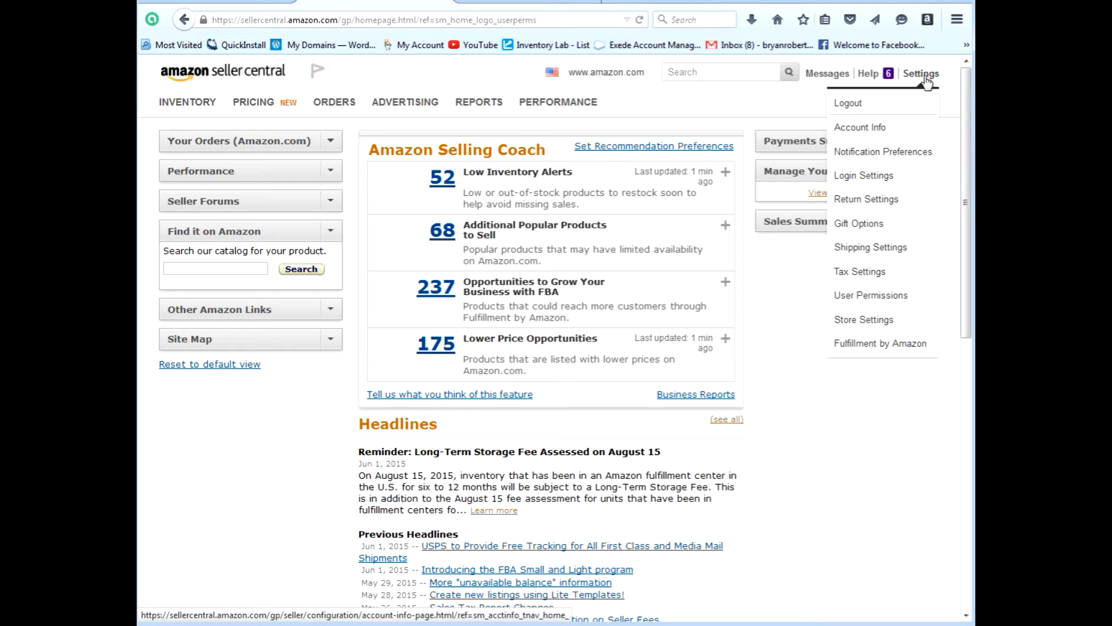
left_click(894, 296)
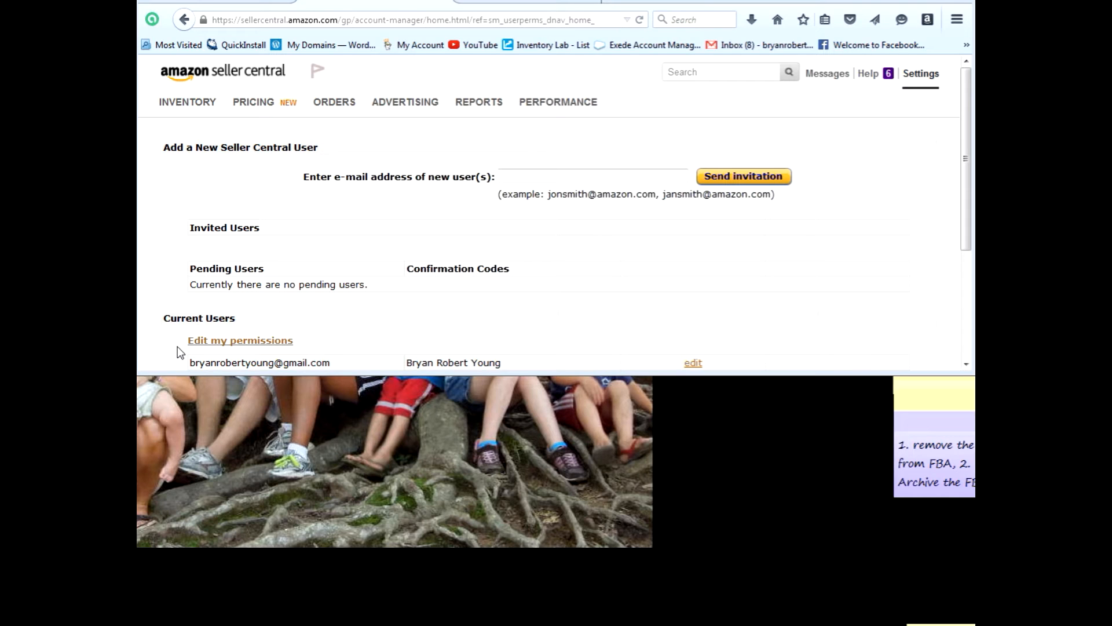
Send an invitation to the new user's e-mail address, then switch to the Gmail inbox.
left_click(509, 176)
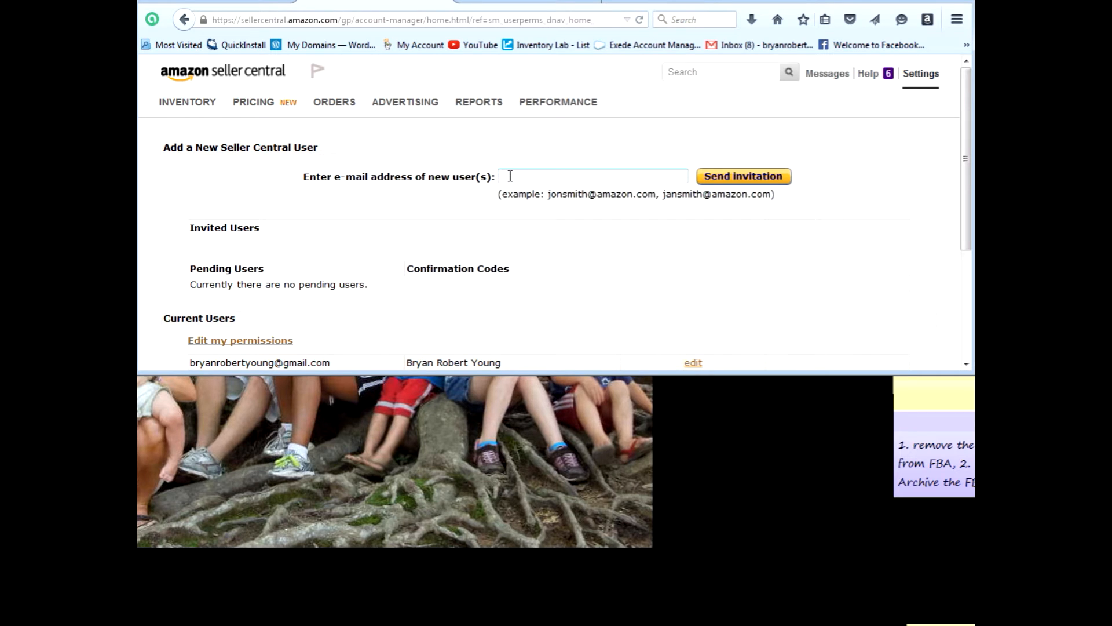
type("youn")
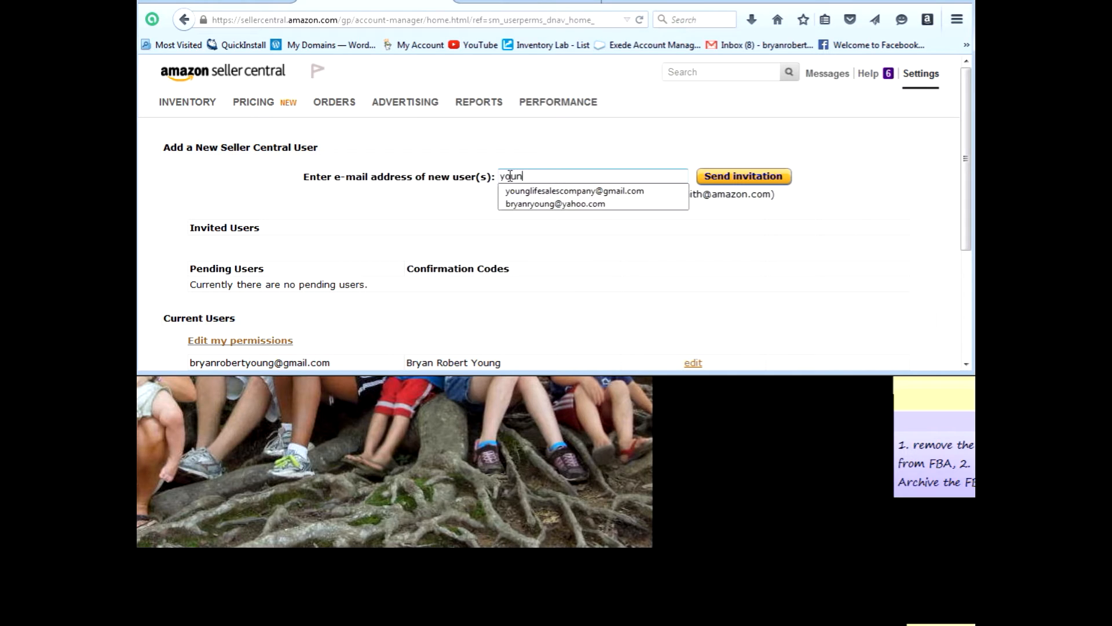
left_click(568, 191)
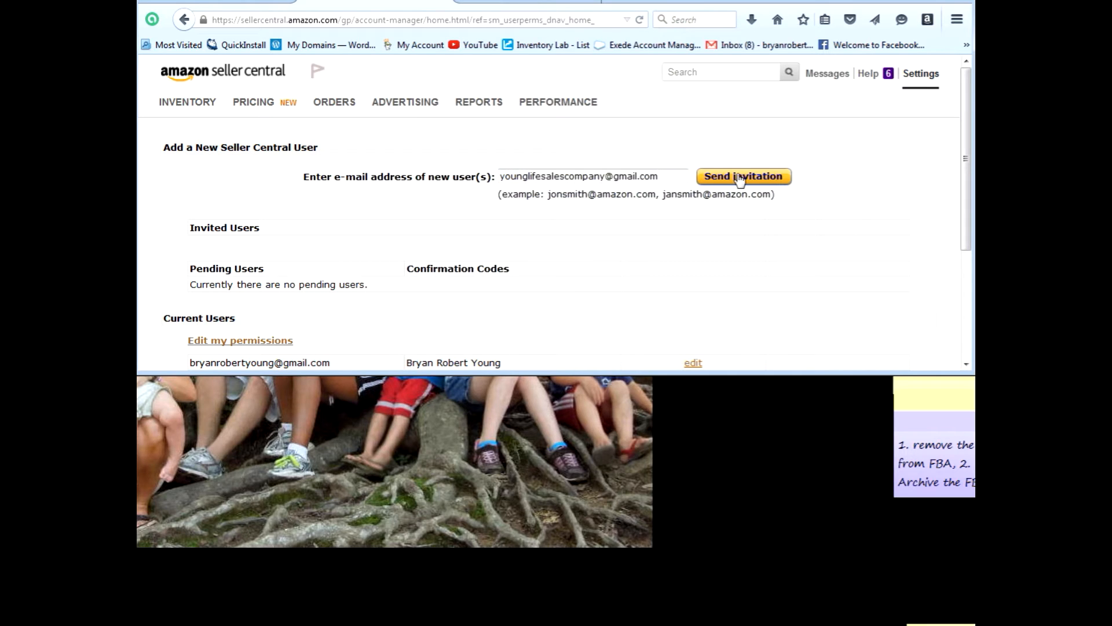
left_click(736, 181)
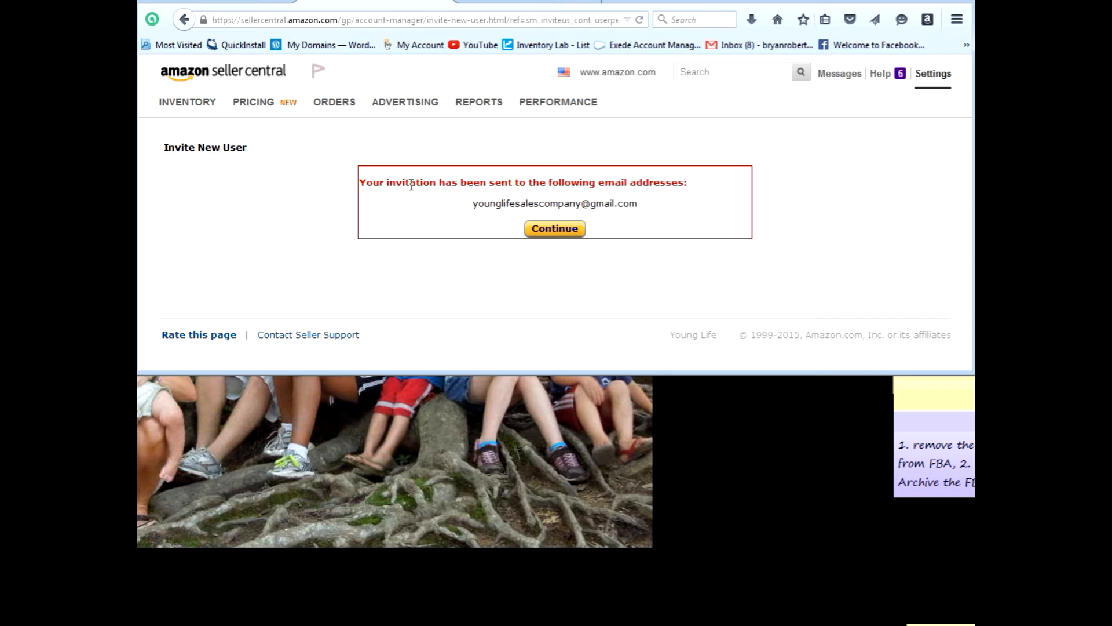
left_click(535, 230)
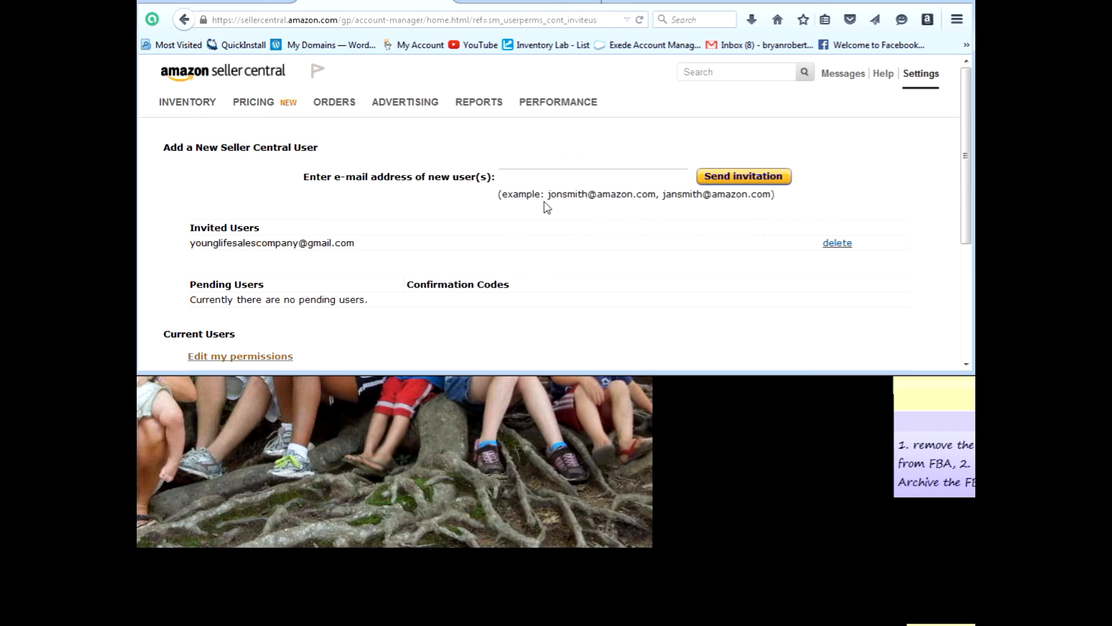
left_click(541, 5)
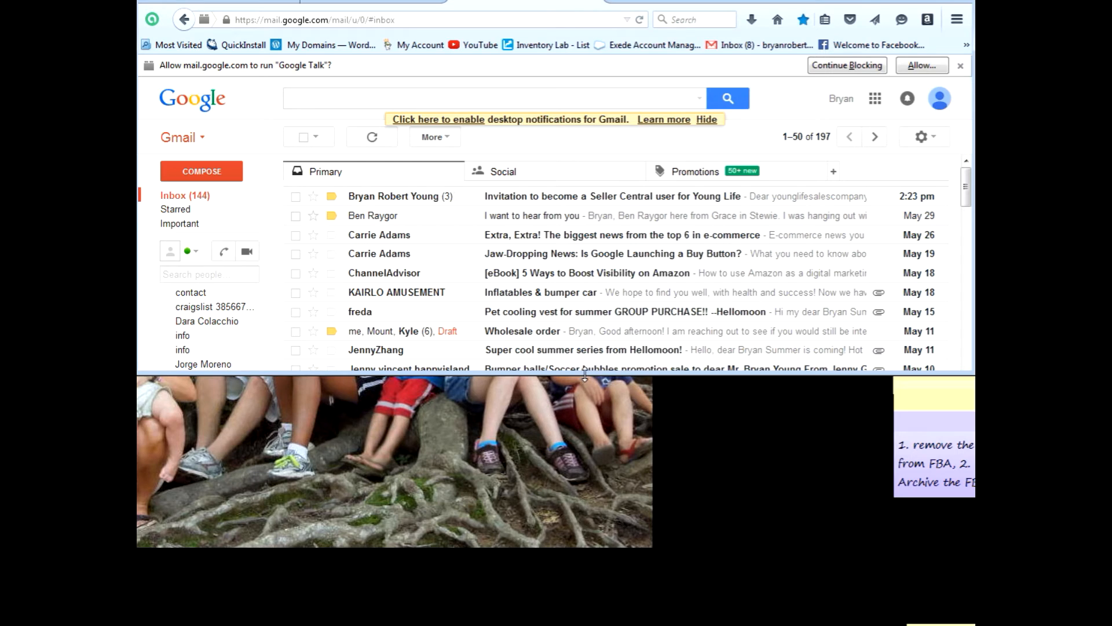
Open the Seller Central invitation e-mail in Gmail and follow its invitation link.
left_click(607, 200)
scroll(492, 288, "down", 2)
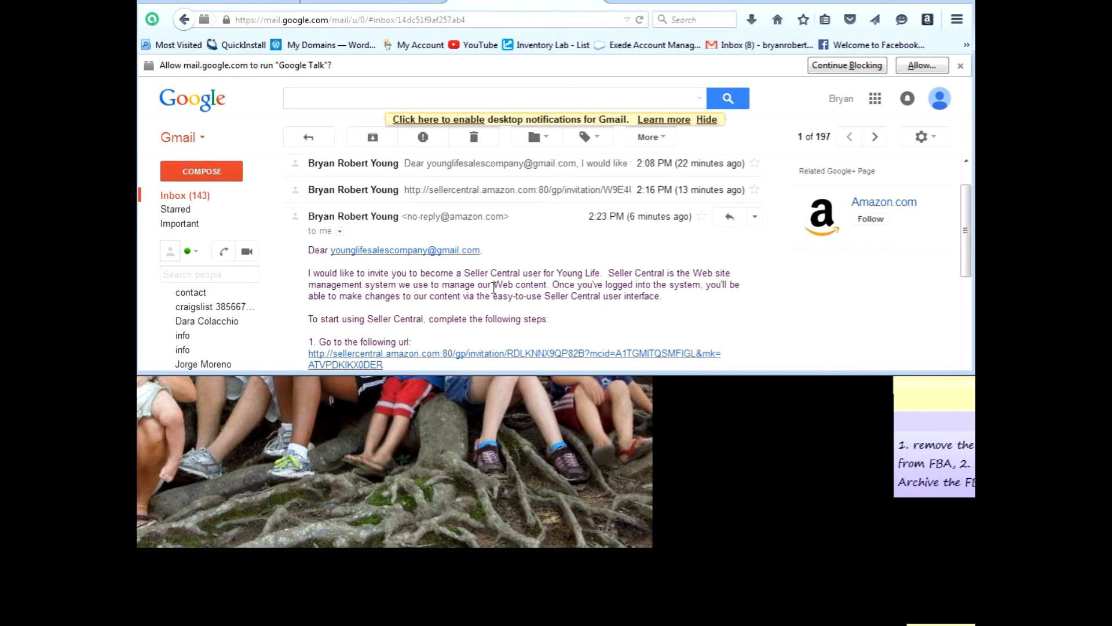
scroll(493, 286, "down", 1)
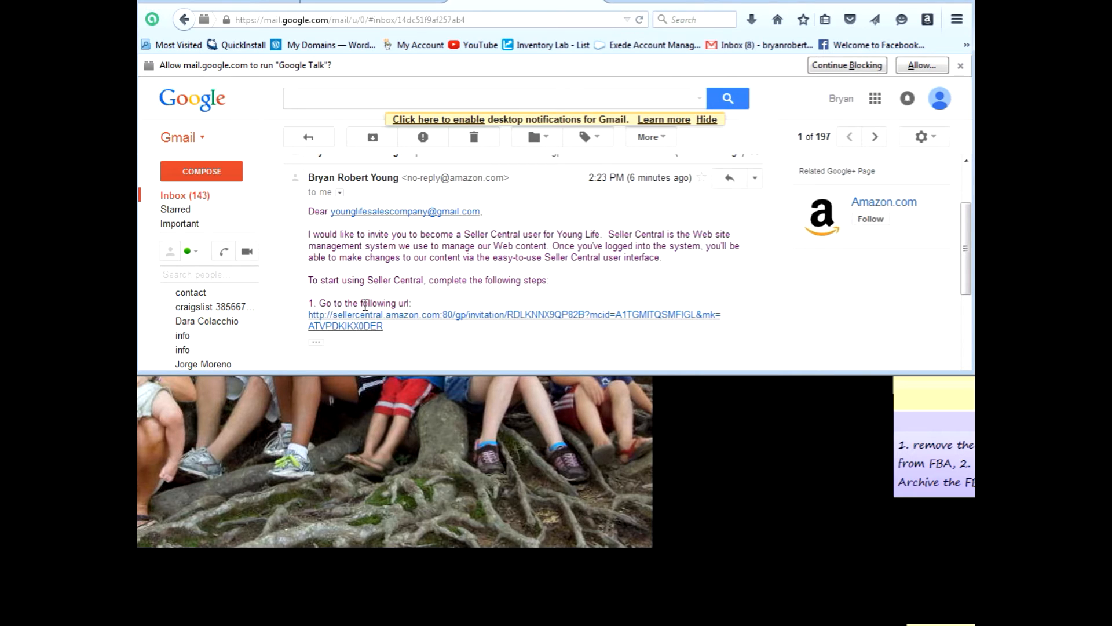
left_click(366, 326)
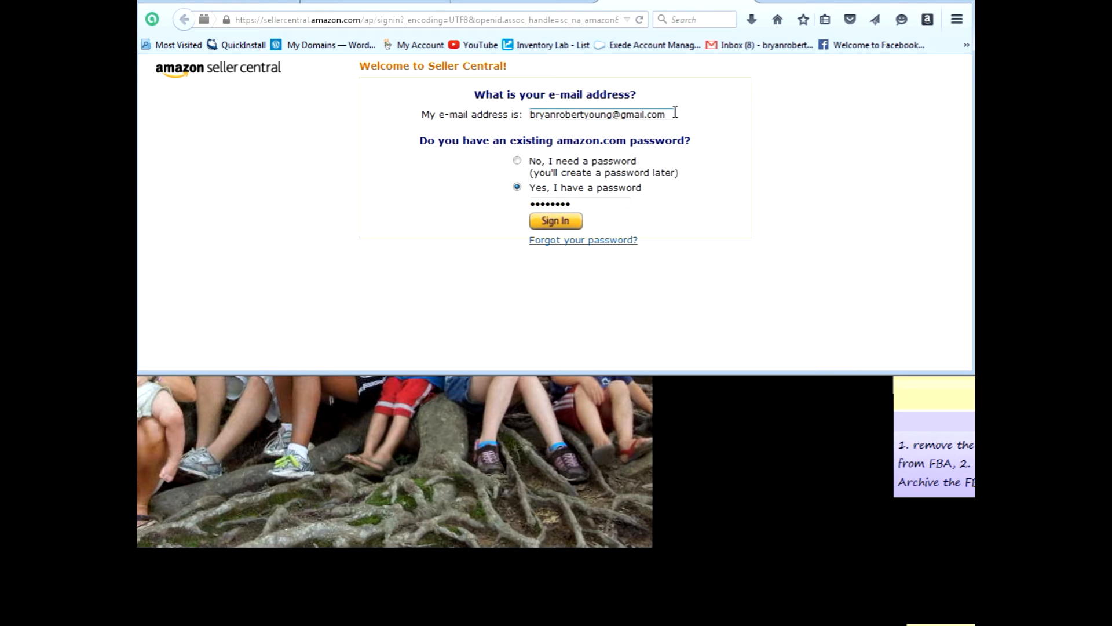
Sign in on the welcome page with the invited user's e-mail address and password.
left_click_drag(673, 115, 466, 121)
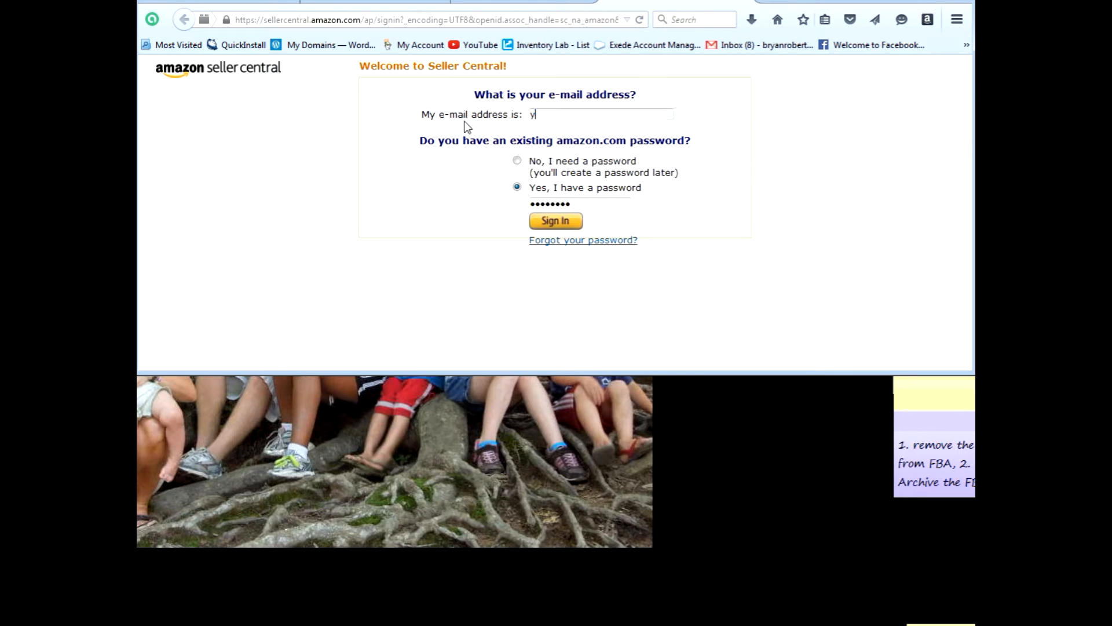
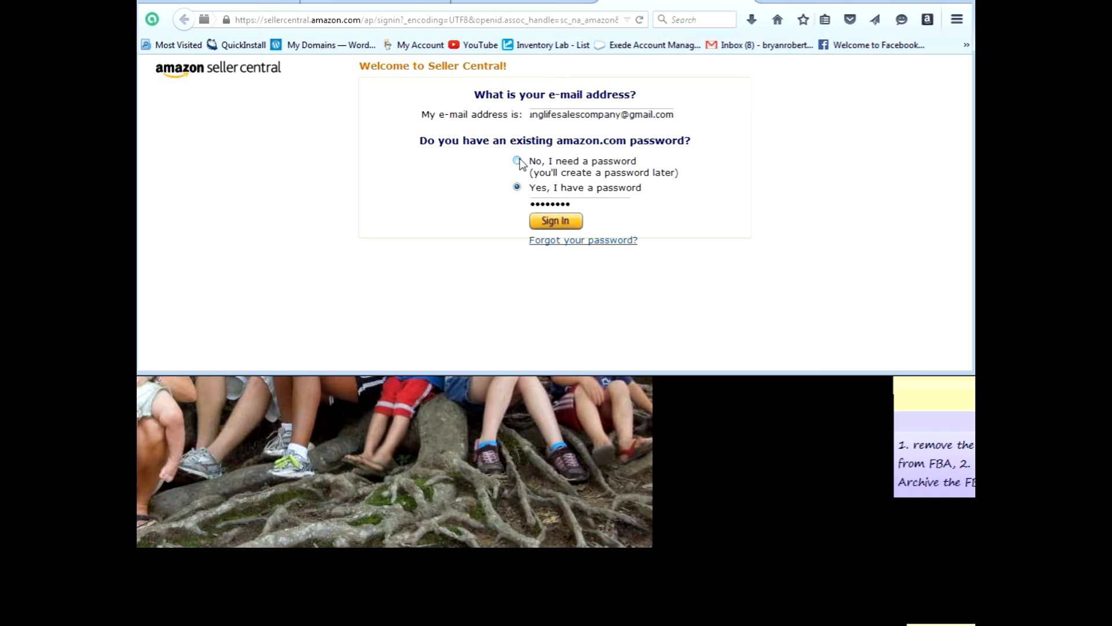
left_click_drag(586, 201, 493, 200)
type("••••••••••")
left_click(551, 222)
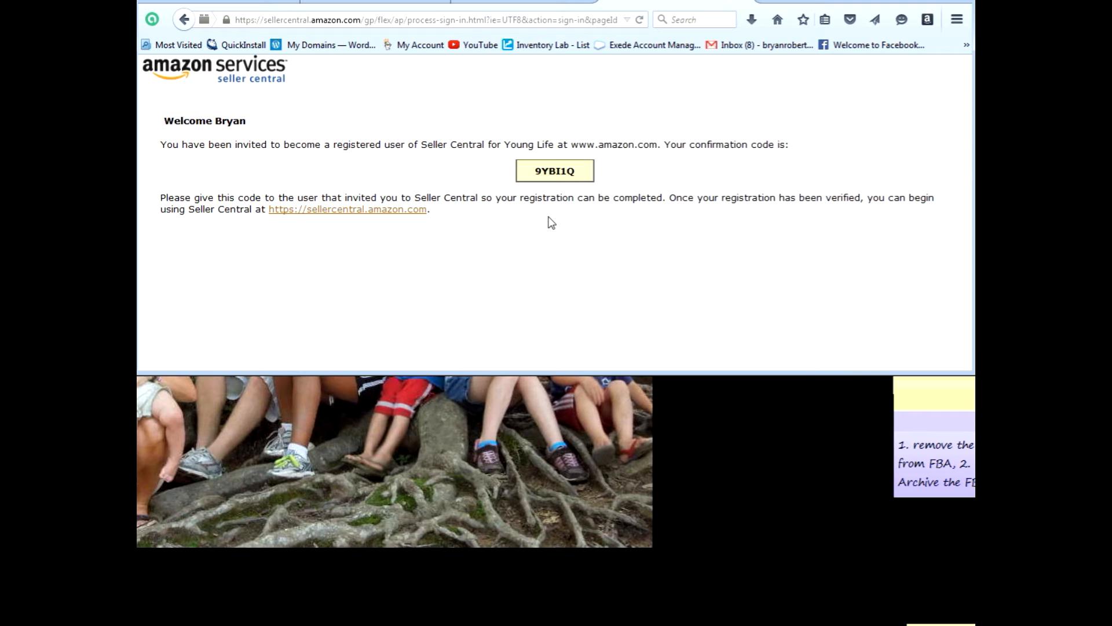
Copy the confirmation code, then reload the owner's tab and sign back in as the owner.
left_click_drag(580, 171, 537, 175)
left_click(353, 7)
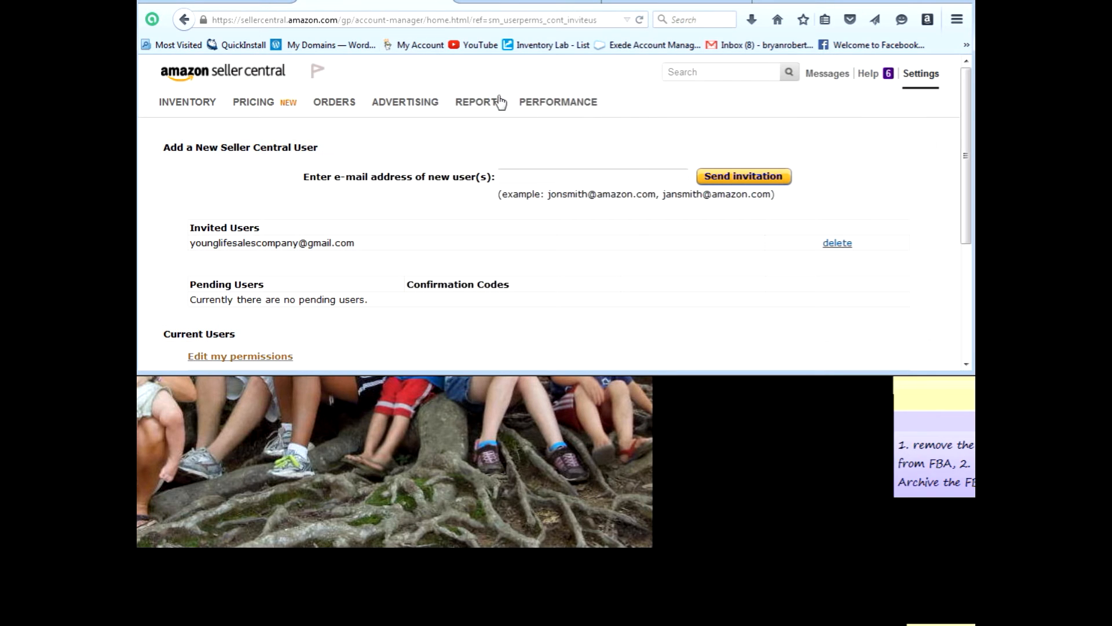
left_click(646, 18)
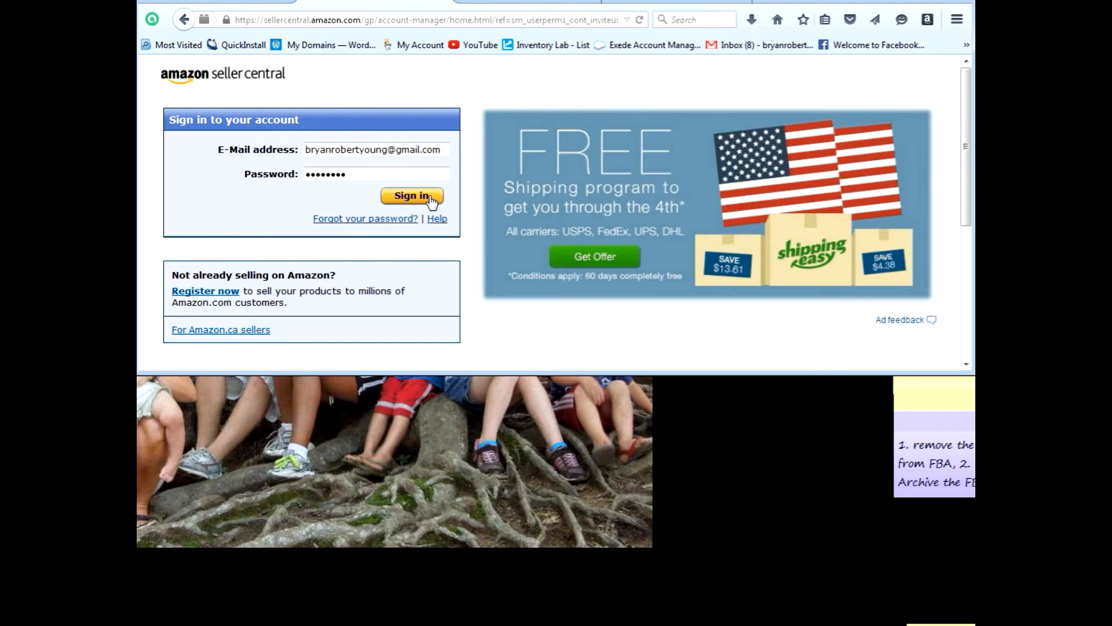
left_click(430, 197)
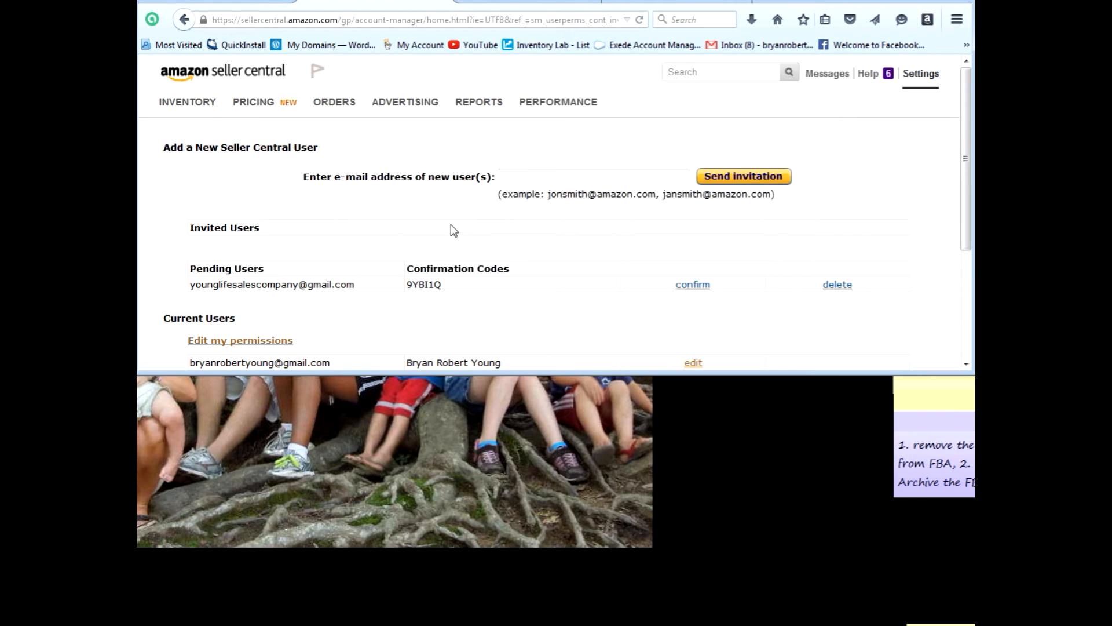
Check the pending user's code against the invited user's tab, then confirm the pending user.
left_click_drag(442, 287, 405, 287)
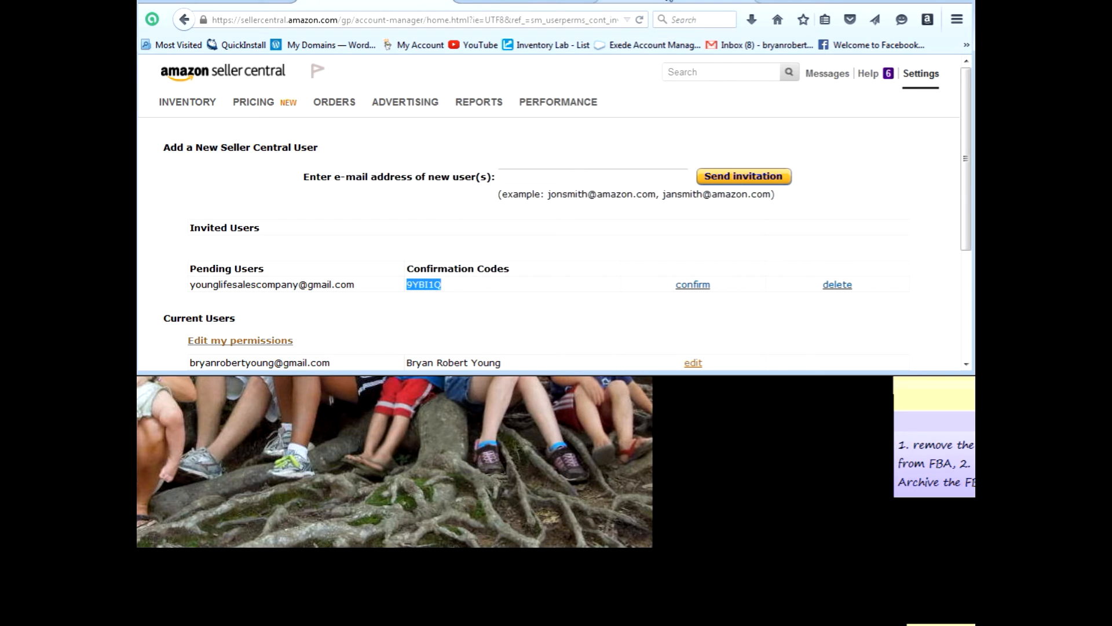
left_click(669, 3)
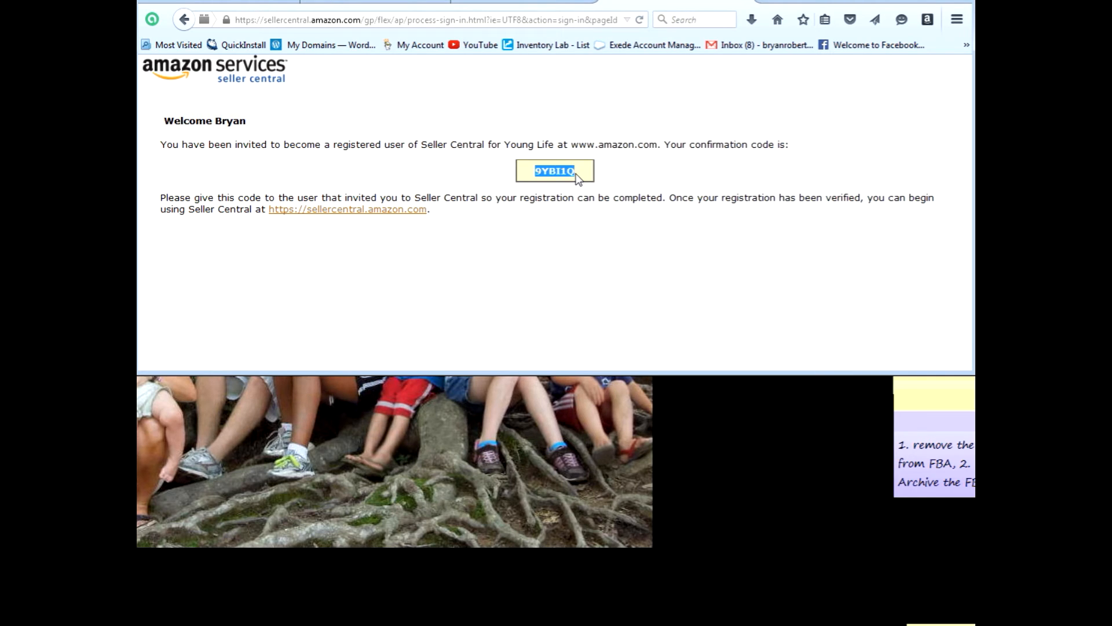
left_click(382, 3)
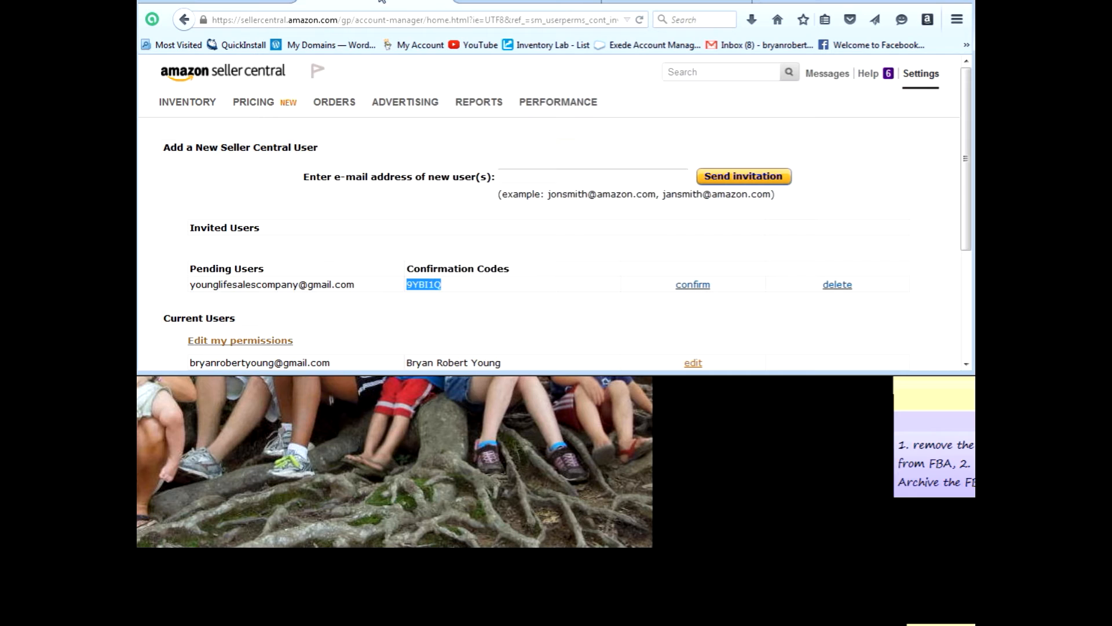
left_click(692, 285)
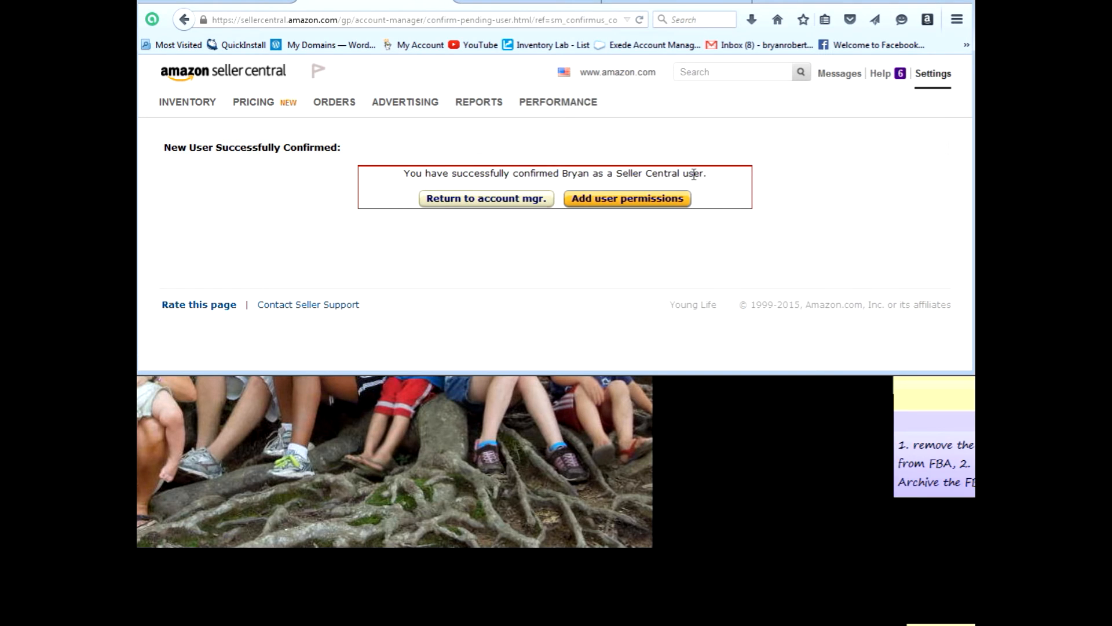
left_click(622, 203)
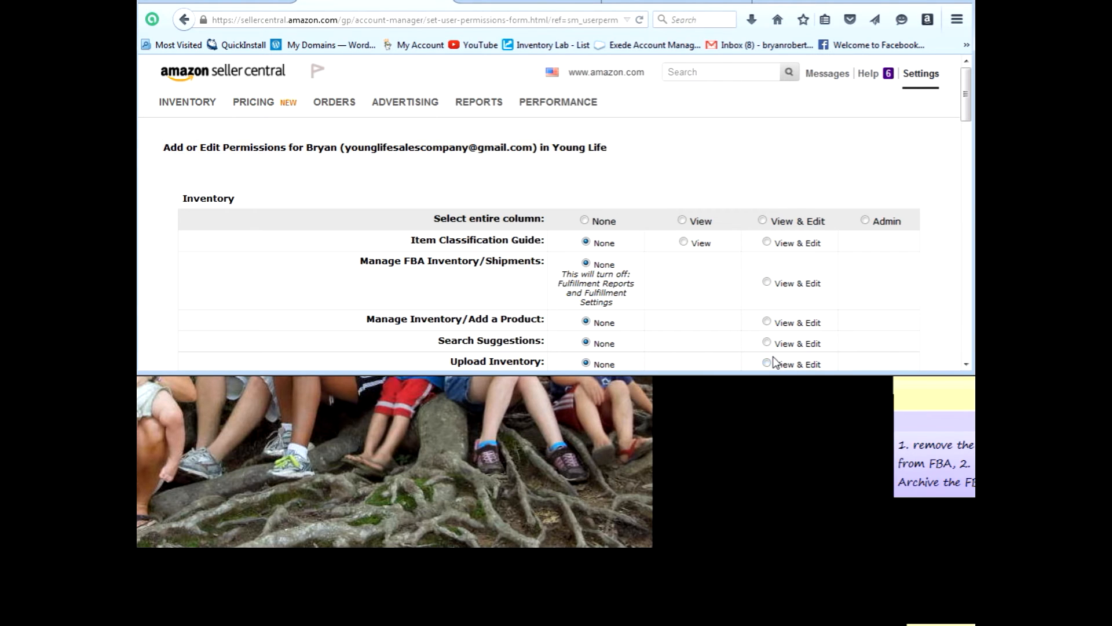
left_click_drag(765, 375, 765, 624)
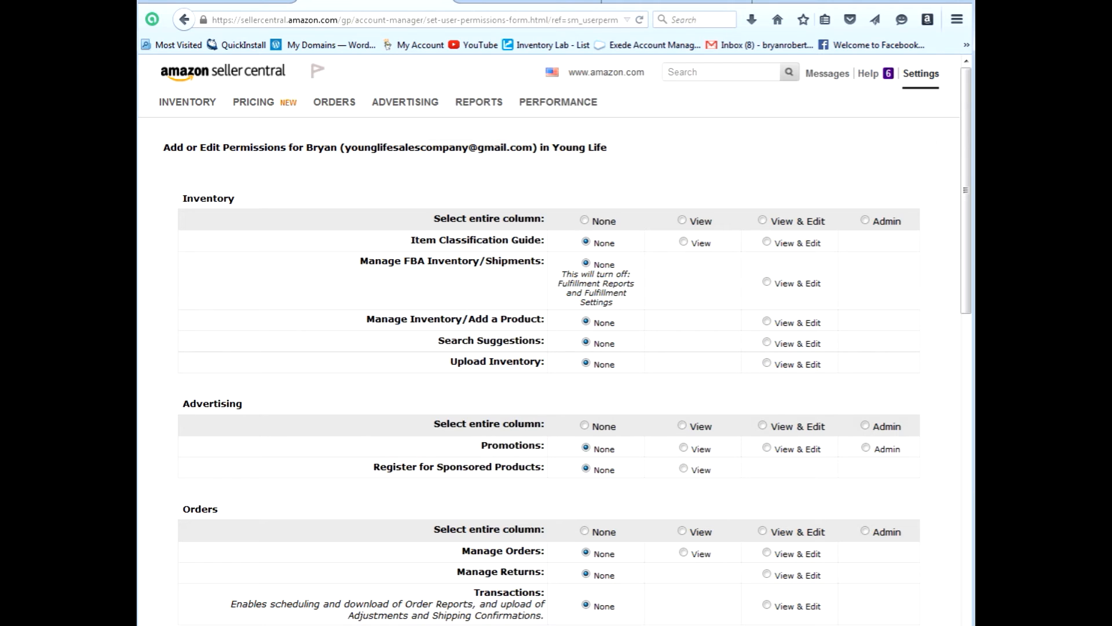
scroll(641, 339, "down", 15)
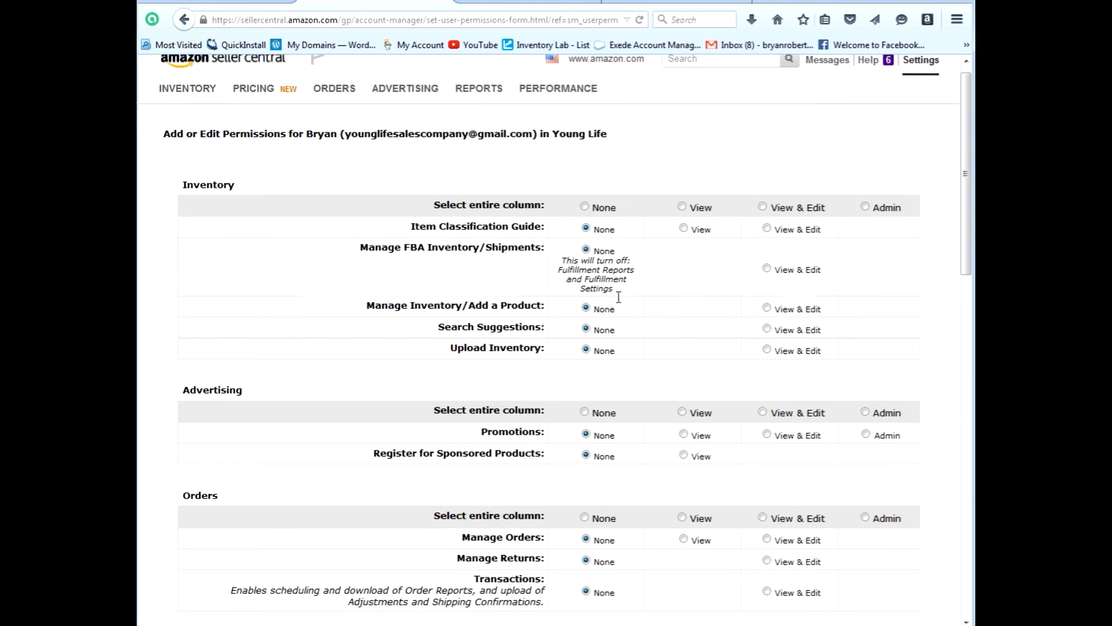
scroll(620, 302, "down", 7)
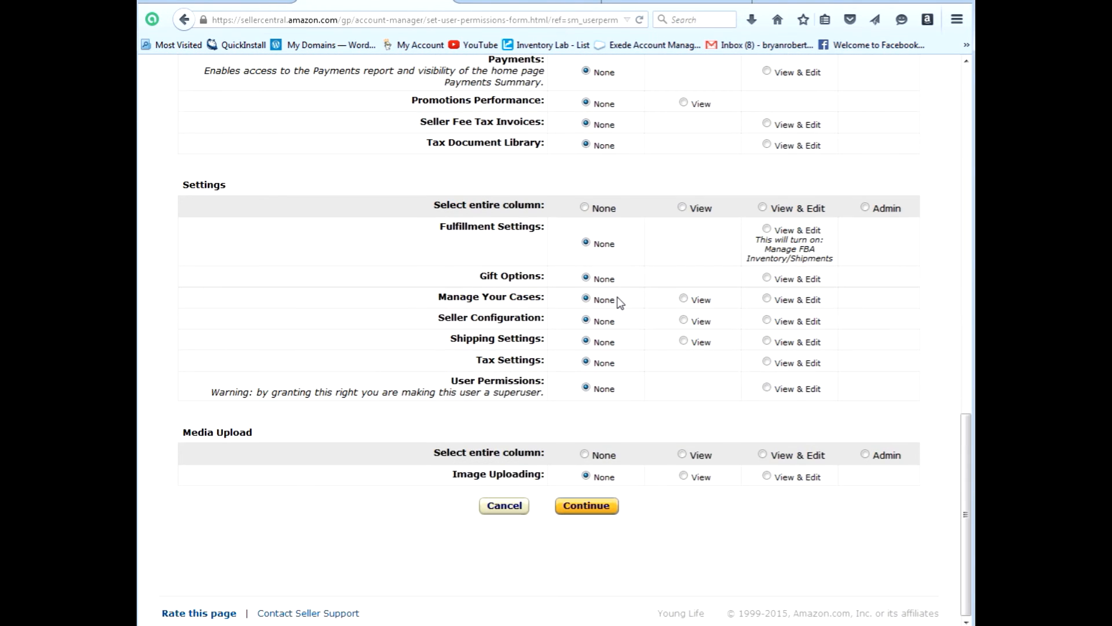
scroll(620, 302, "up", 5)
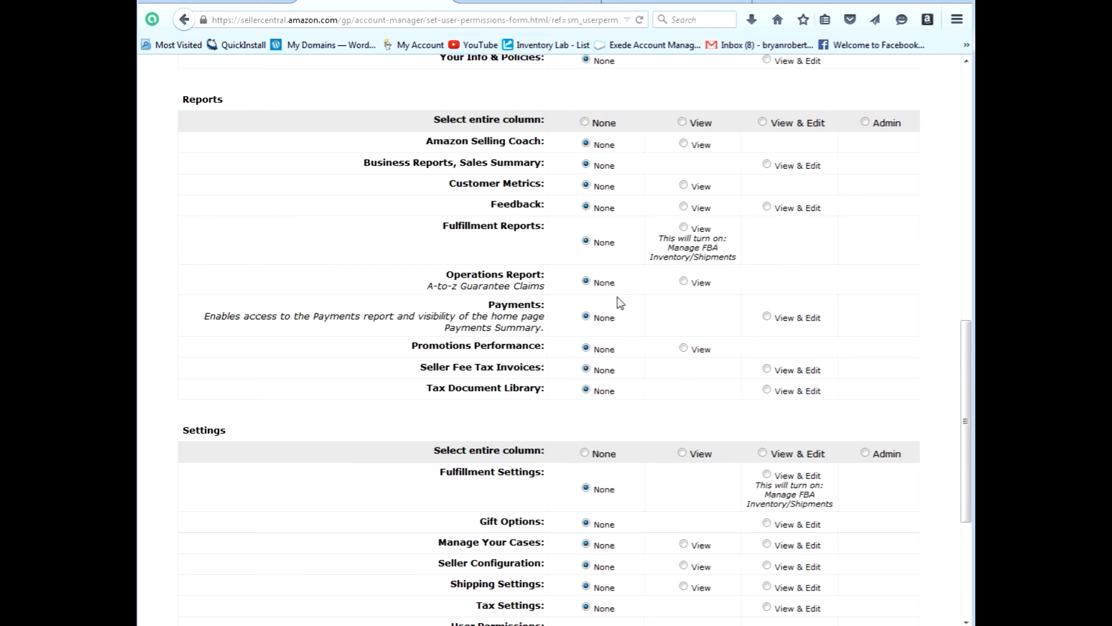
scroll(620, 302, "up", 10)
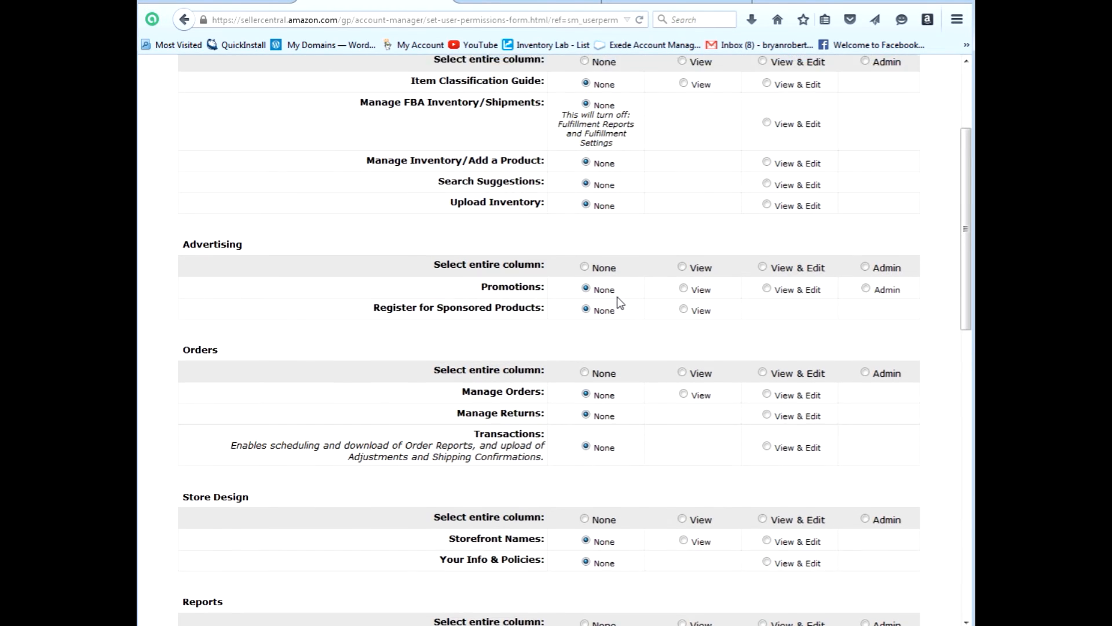
scroll(619, 302, "up", 1)
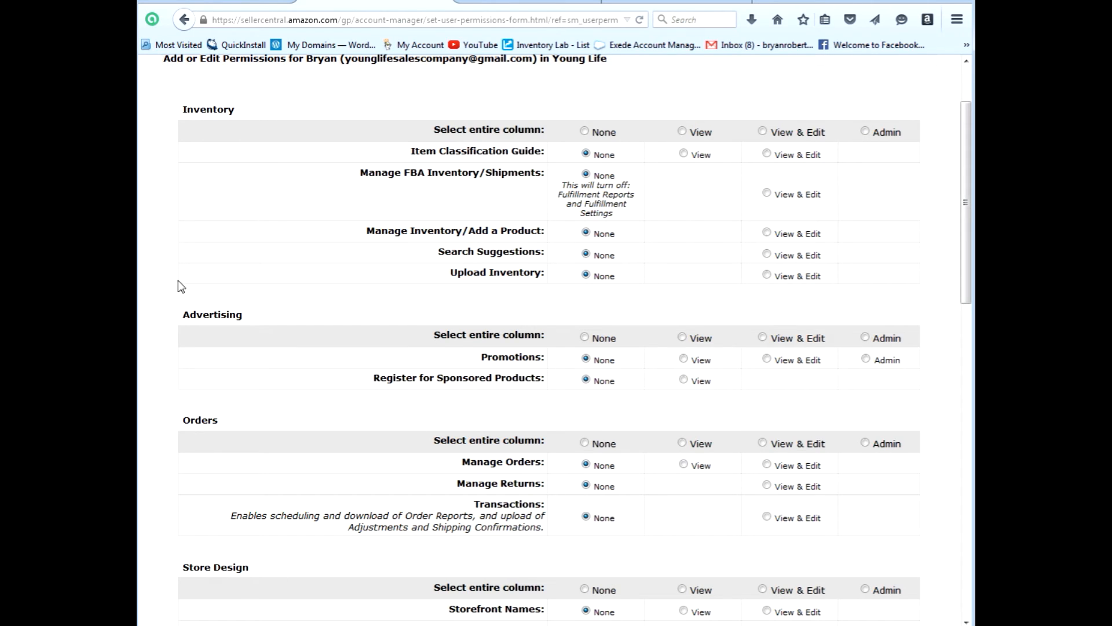
scroll(556, 336, "up", 2)
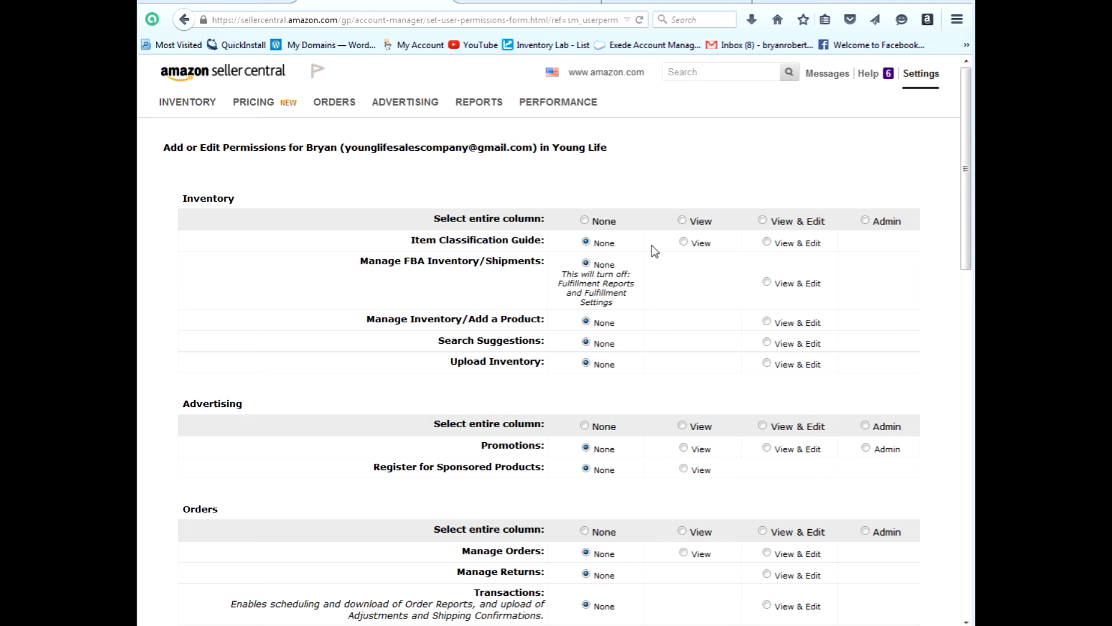
Grant View & Edit on Item Classification Guide, Manage FBA Inventory, Manage Inventory and Upload Inventory.
left_click(767, 242)
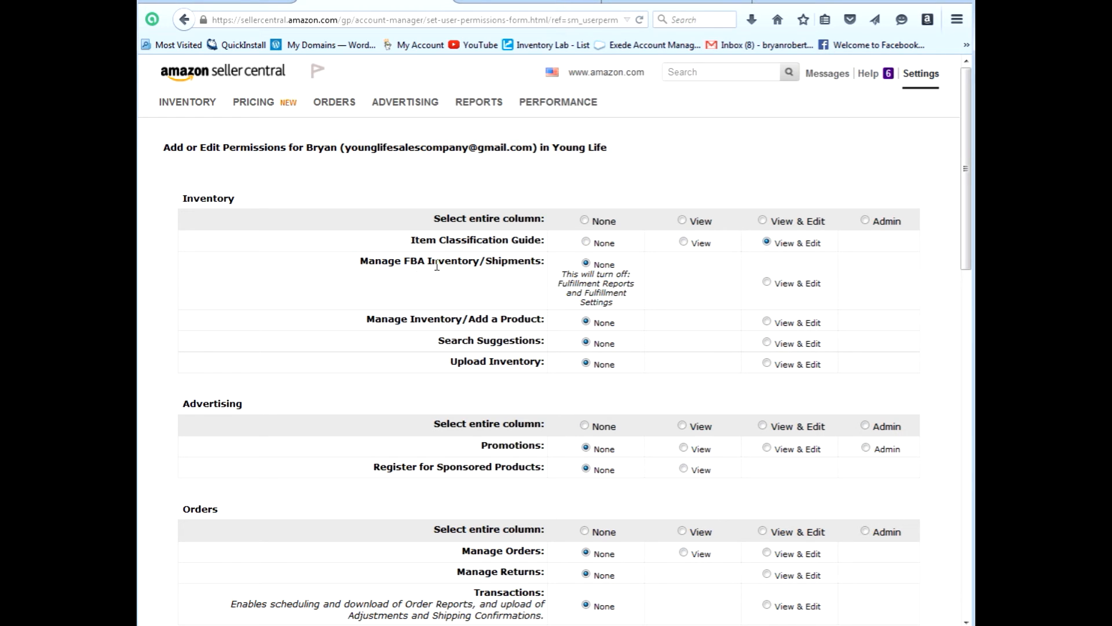
left_click(767, 282)
left_click(767, 322)
left_click(767, 364)
Grant View & Edit on Fulfillment Settings and Shipping Settings, then submit the permissions.
scroll(788, 408, "down", 7)
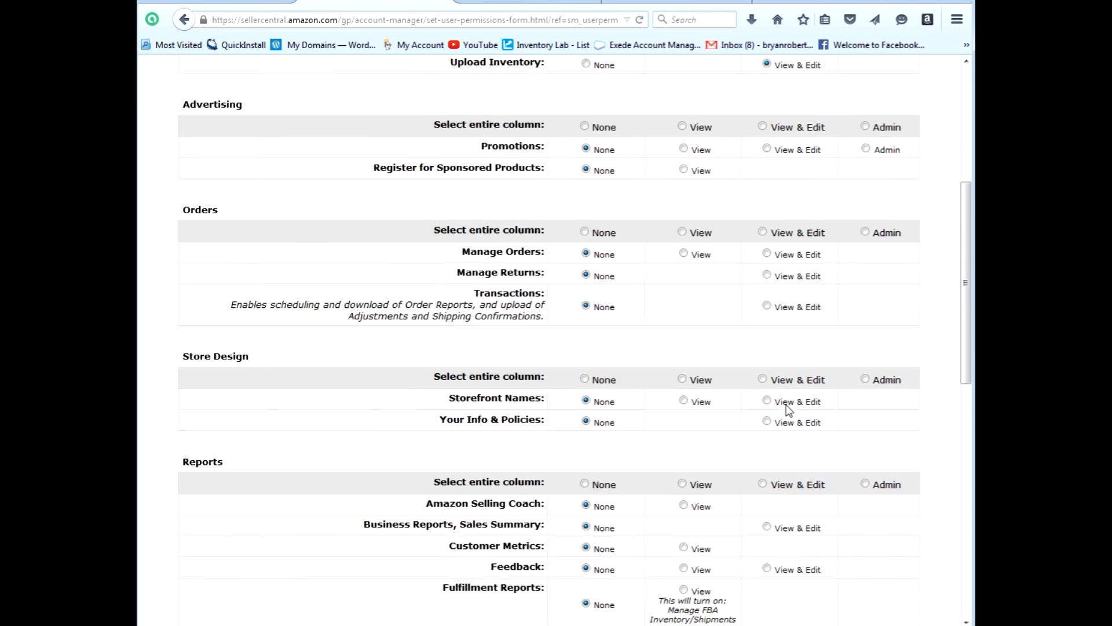
scroll(637, 243, "down", 5)
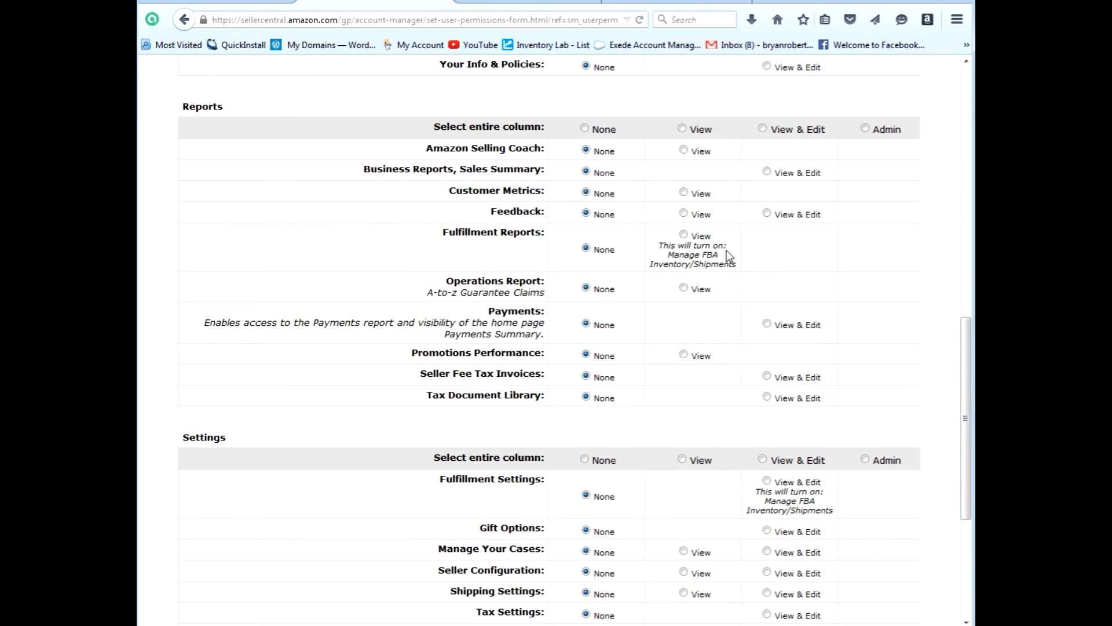
scroll(614, 177, "down", 4)
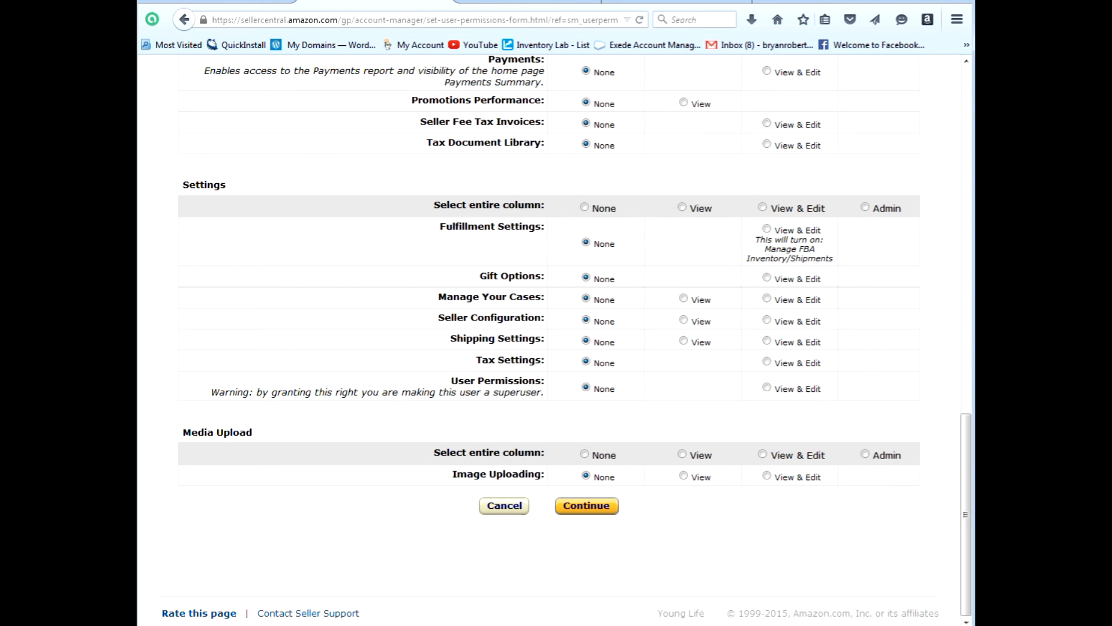
left_click(767, 230)
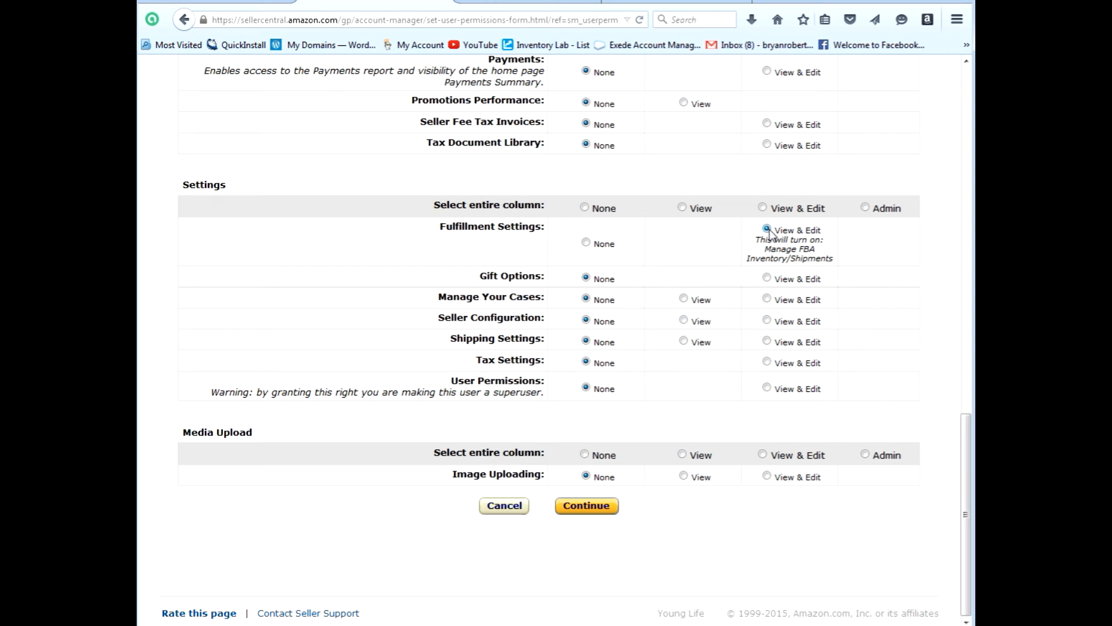
left_click(767, 342)
left_click(596, 513)
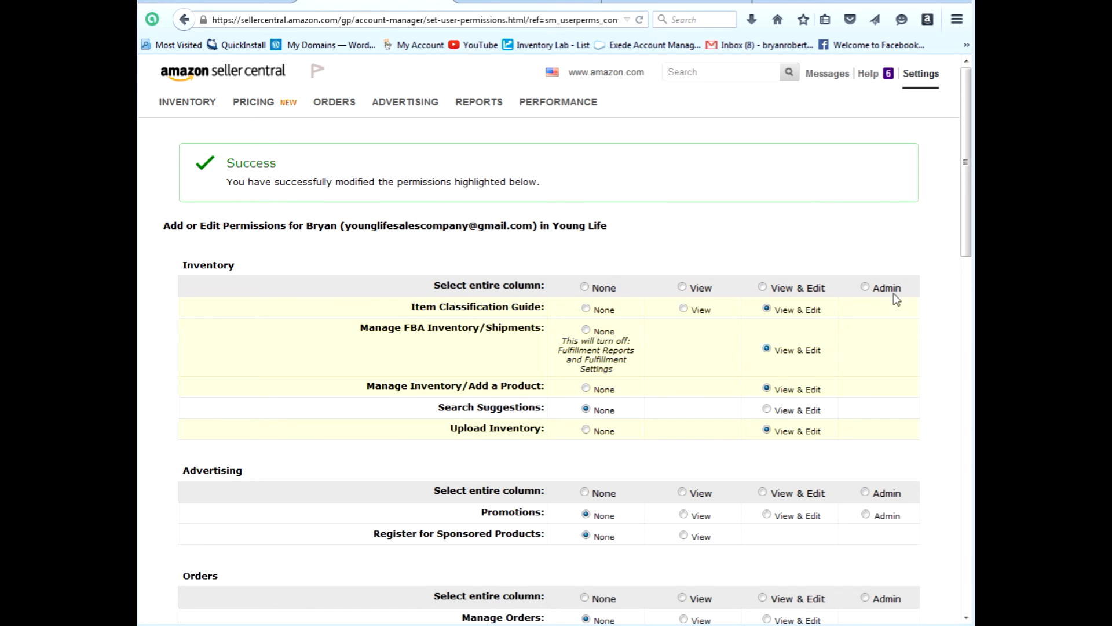
Continue past the Success page and return to Settings > User Permissions.
scroll(938, 256, "down", 20)
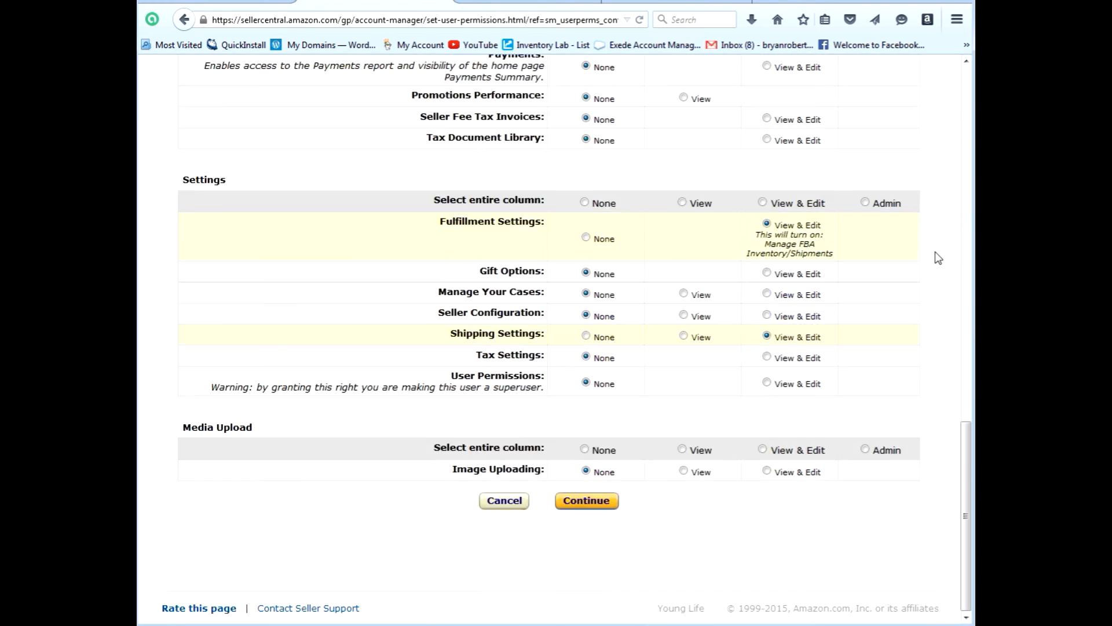
left_click(586, 501)
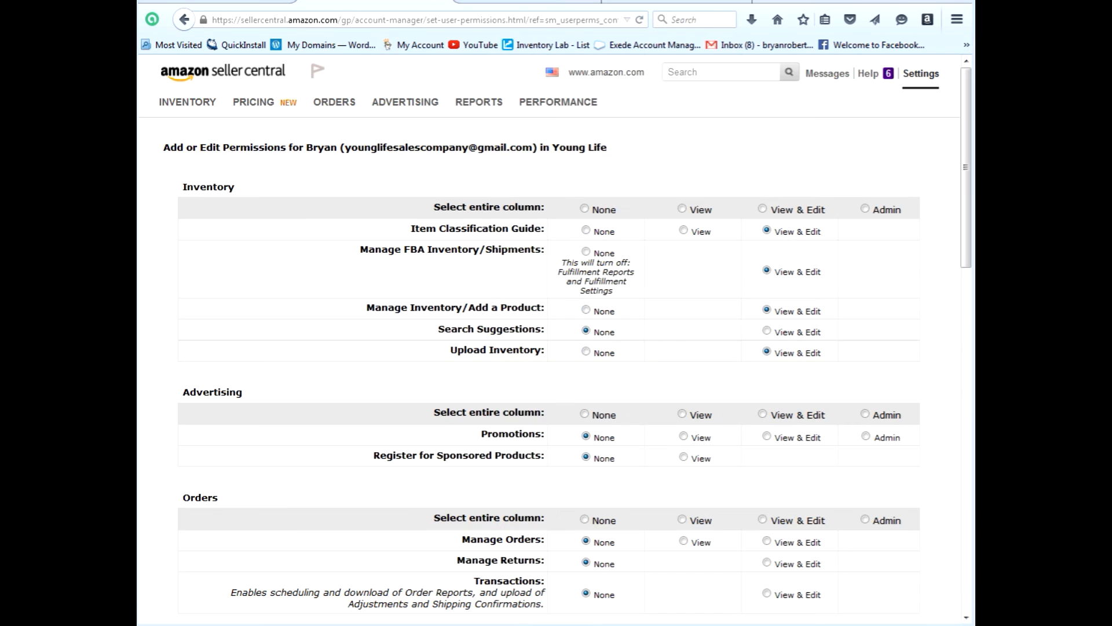
mouse_move(940, 81)
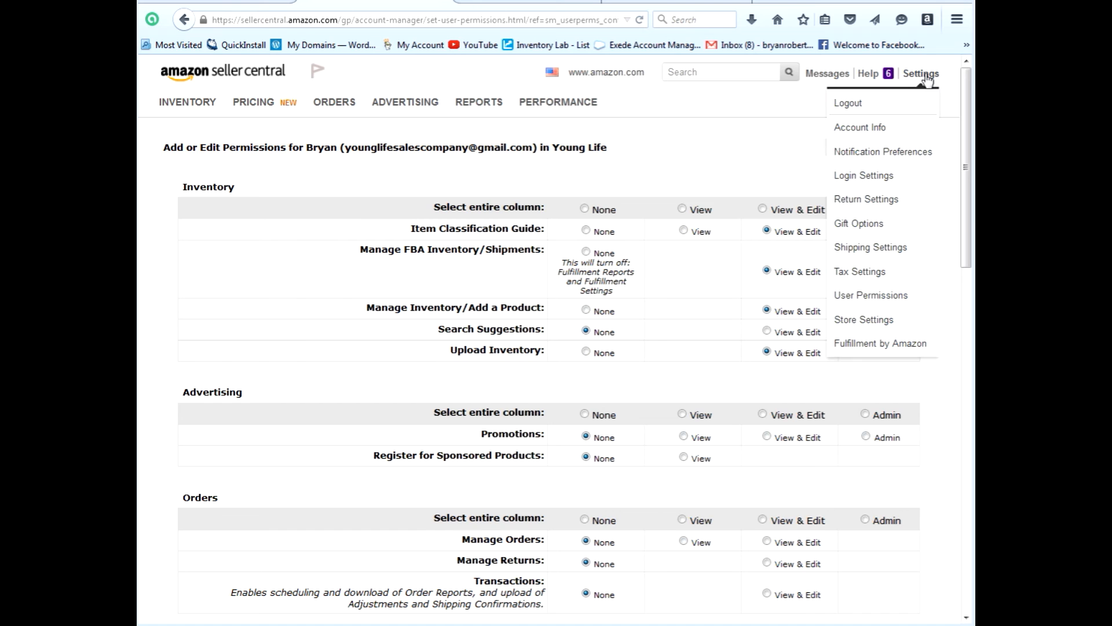
left_click(889, 296)
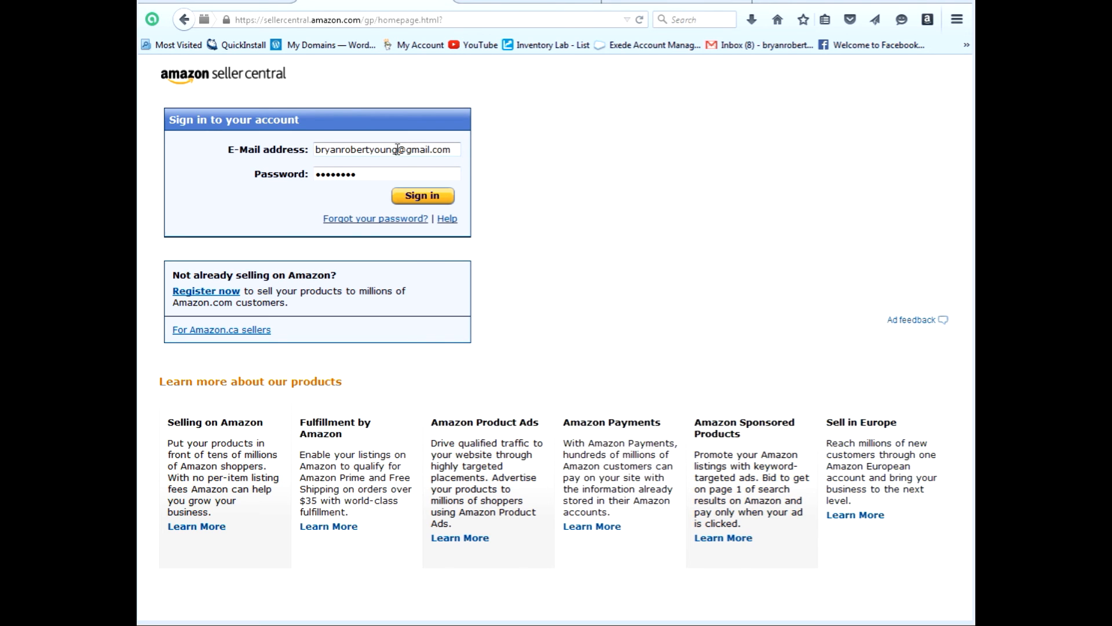
Sign in as the invited user by replacing the e-mail account name and entering their password.
left_click_drag(398, 149, 292, 155)
key("BackSpace")
key("Delete")
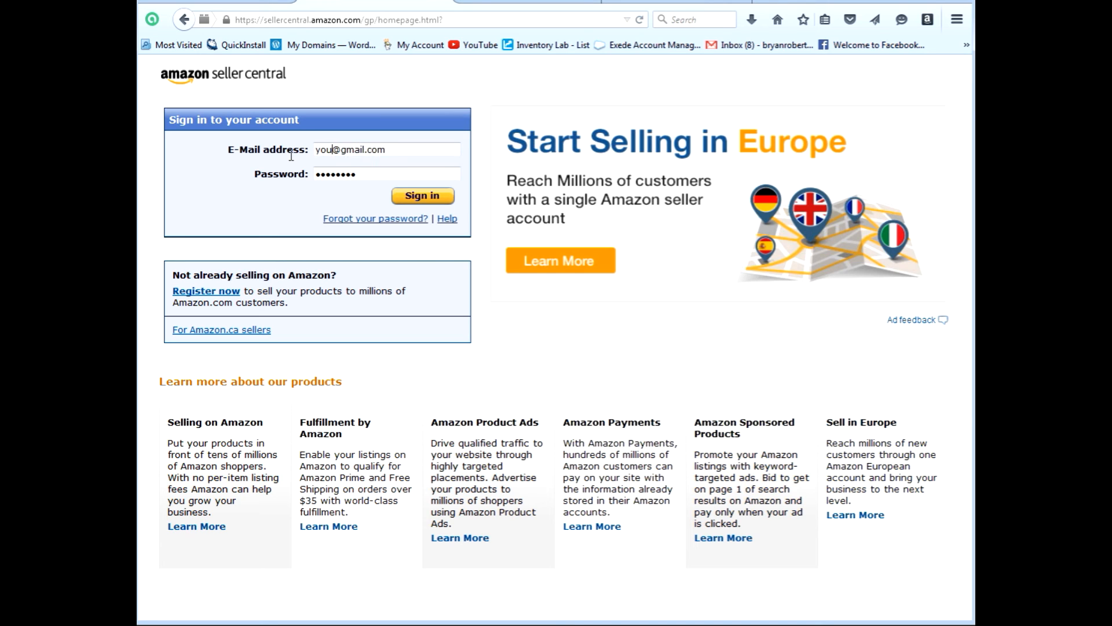
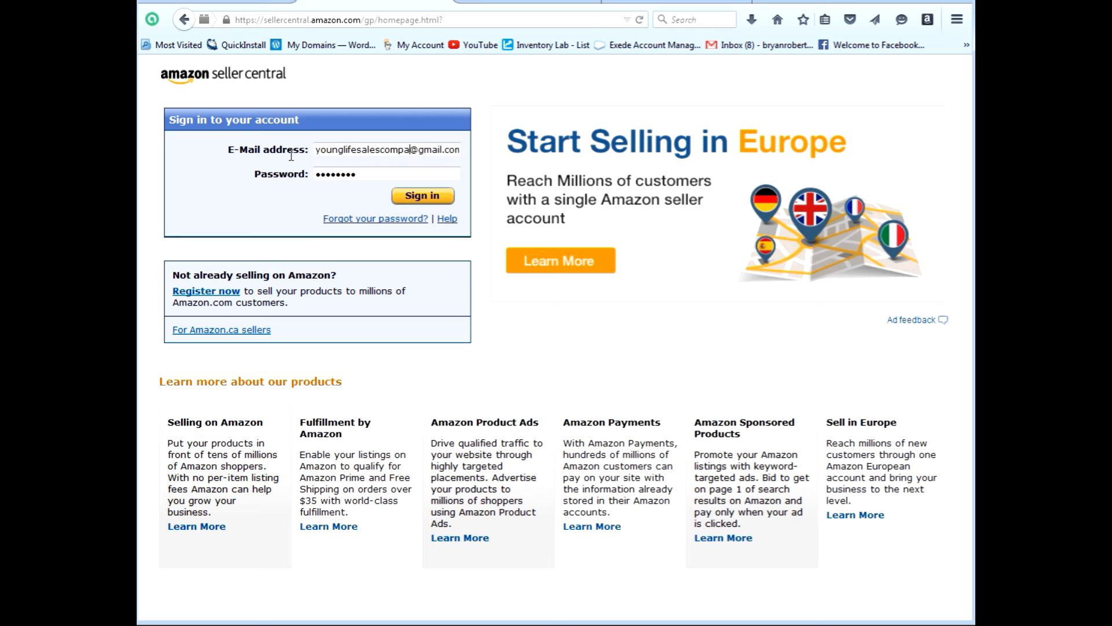
key("Tab")
type("••••••••••")
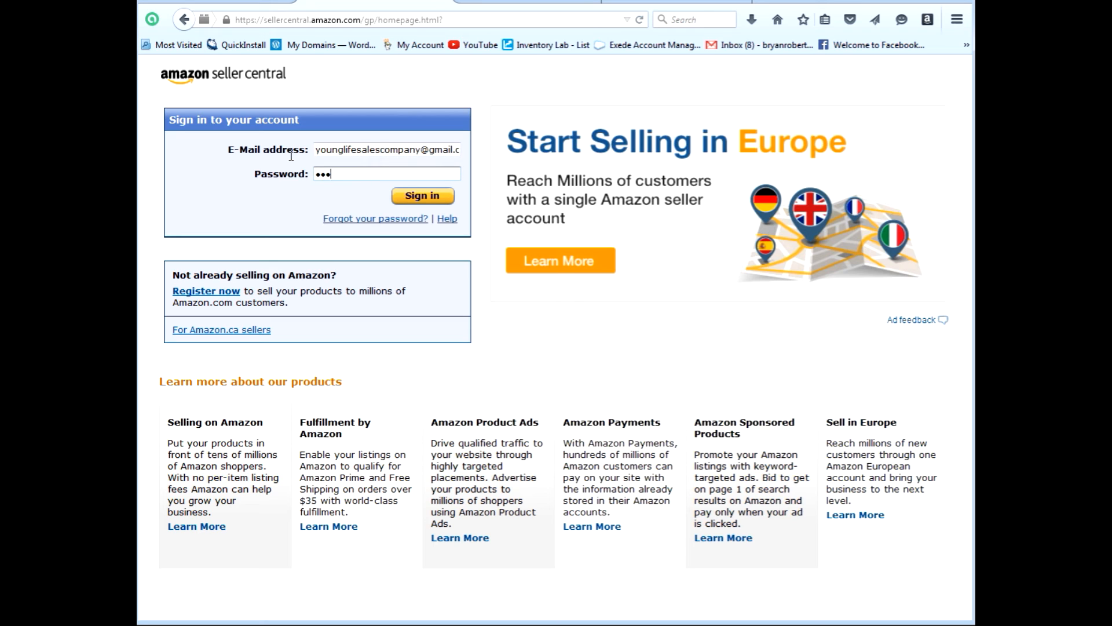
key("Return")
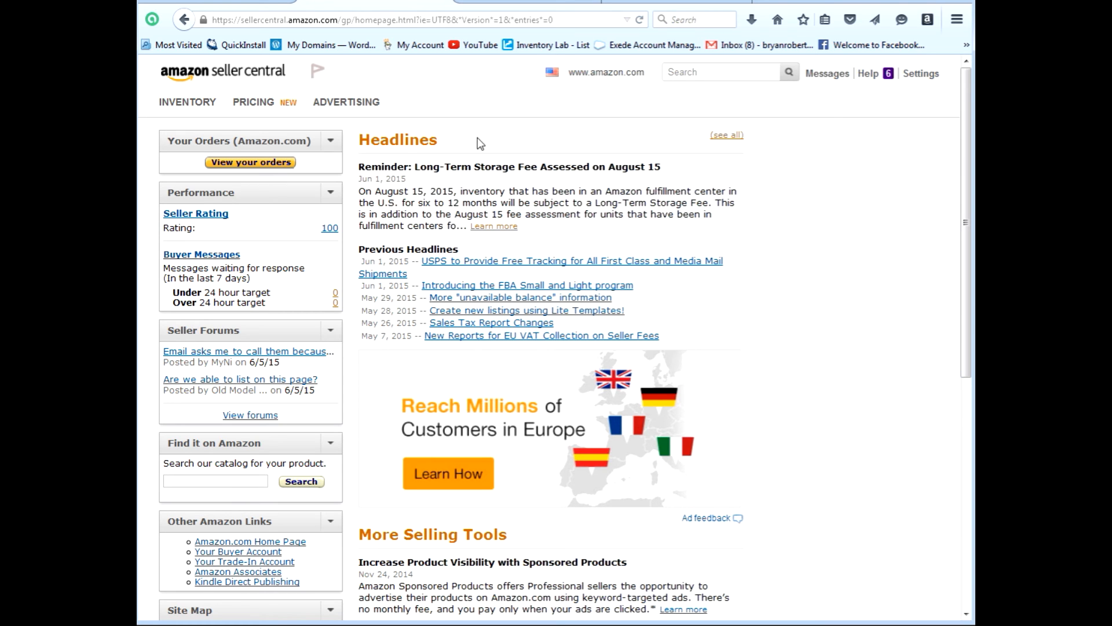
mouse_move(179, 103)
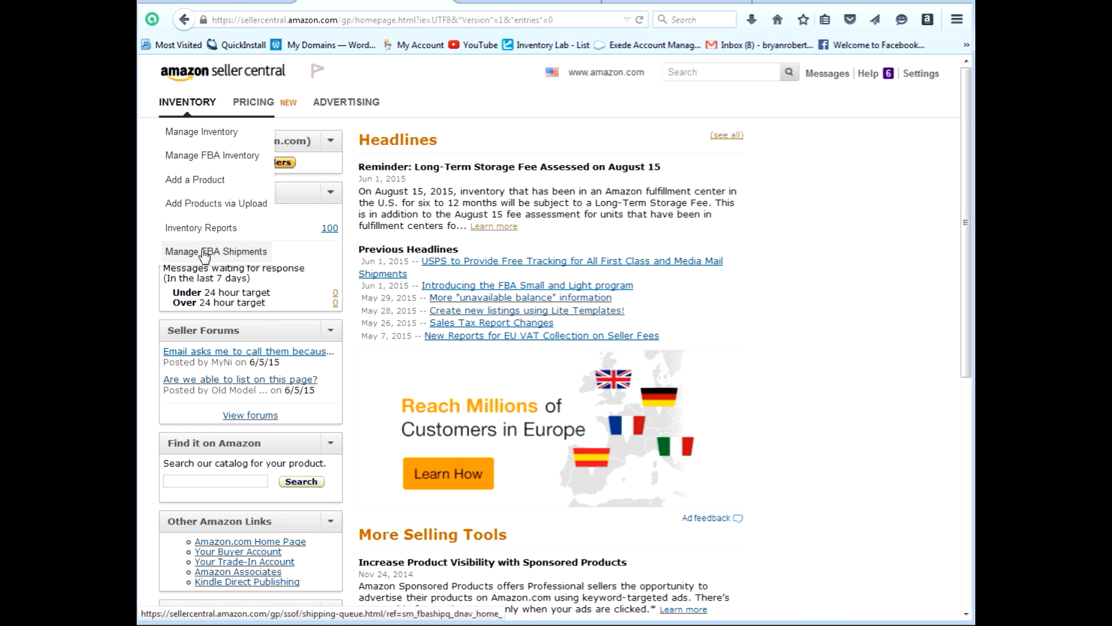
mouse_move(265, 107)
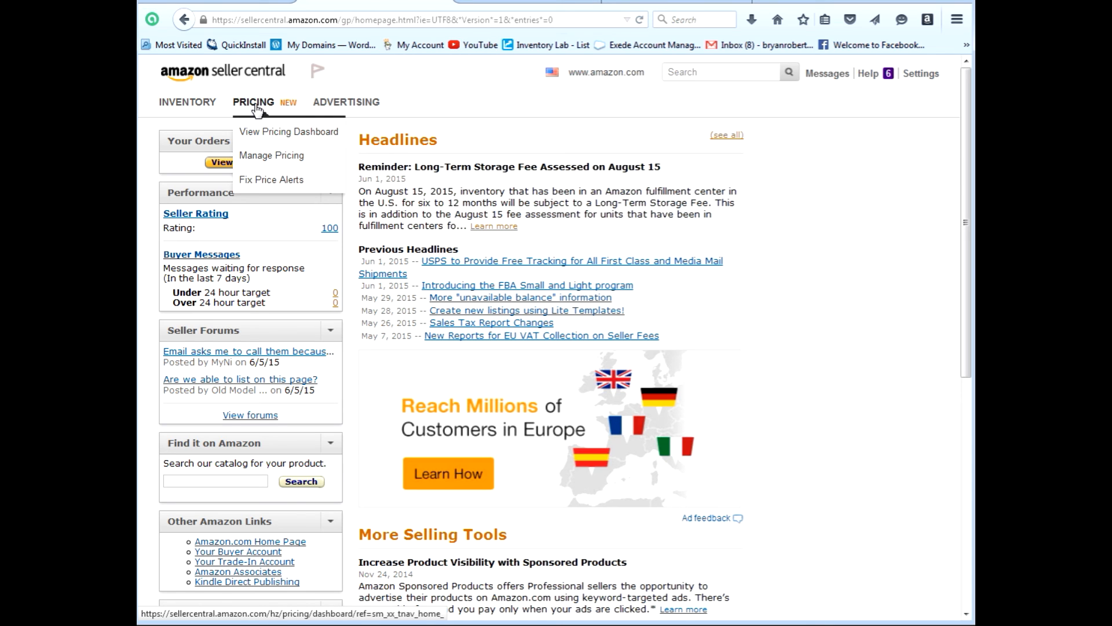
mouse_move(350, 110)
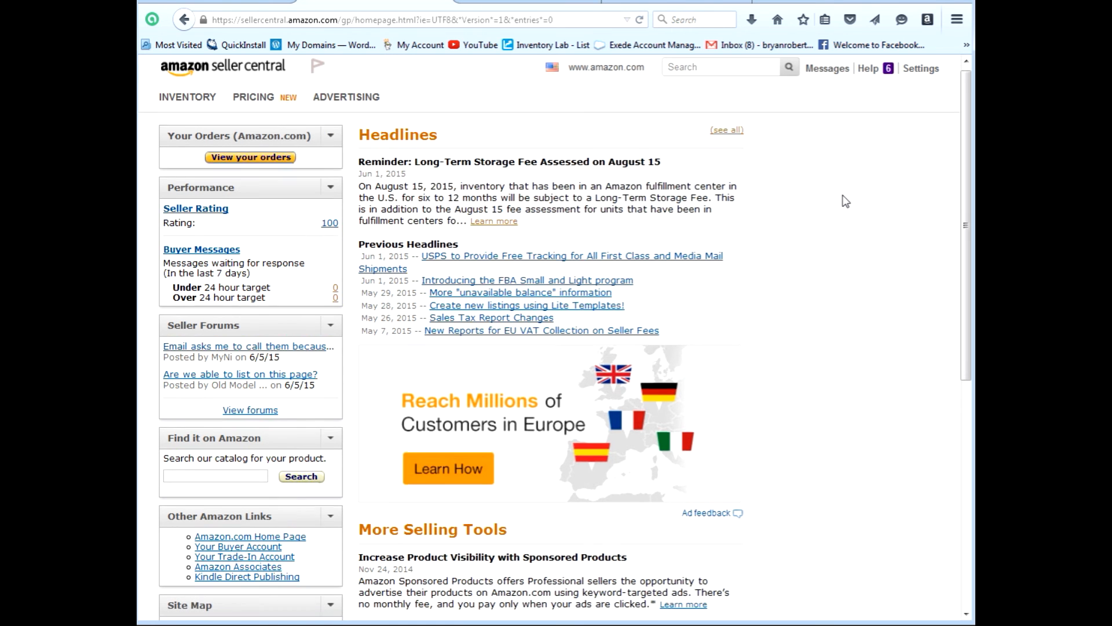
scroll(840, 200, "down", 5)
scroll(840, 200, "up", 5)
mouse_move(194, 112)
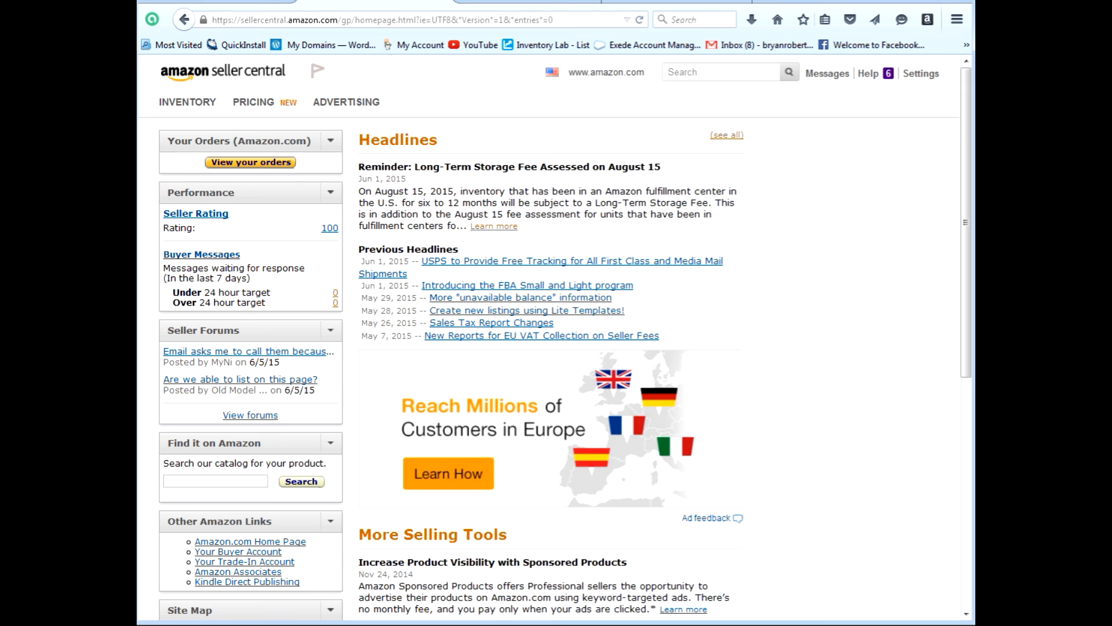
Switch back to the profitsourcing.com browser tab, leaving the Seller Central dashboard.
left_click(264, 2)
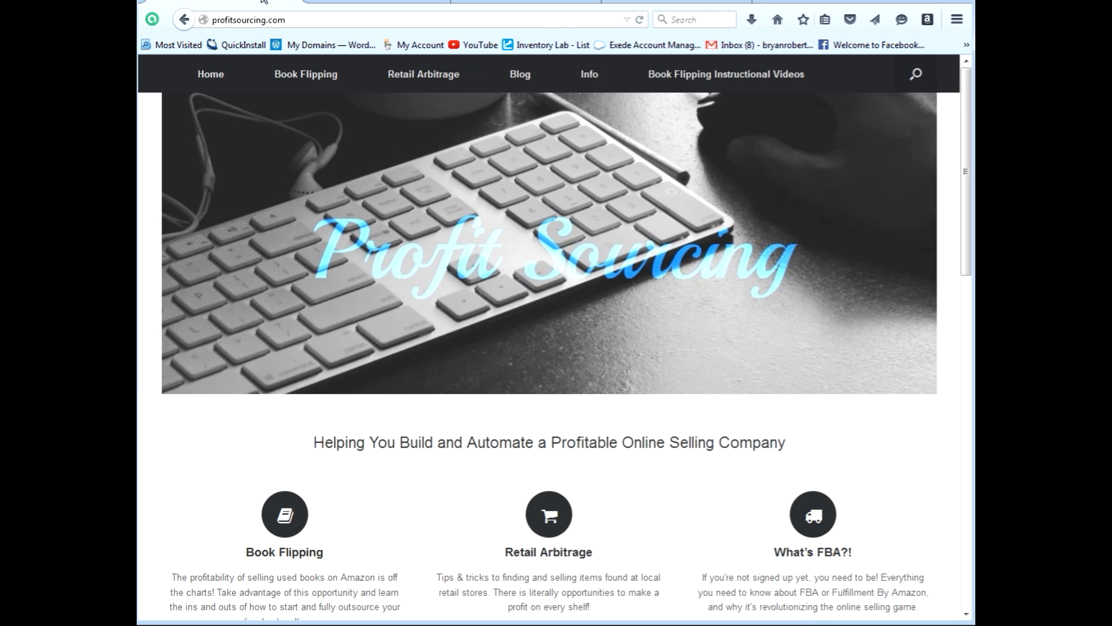